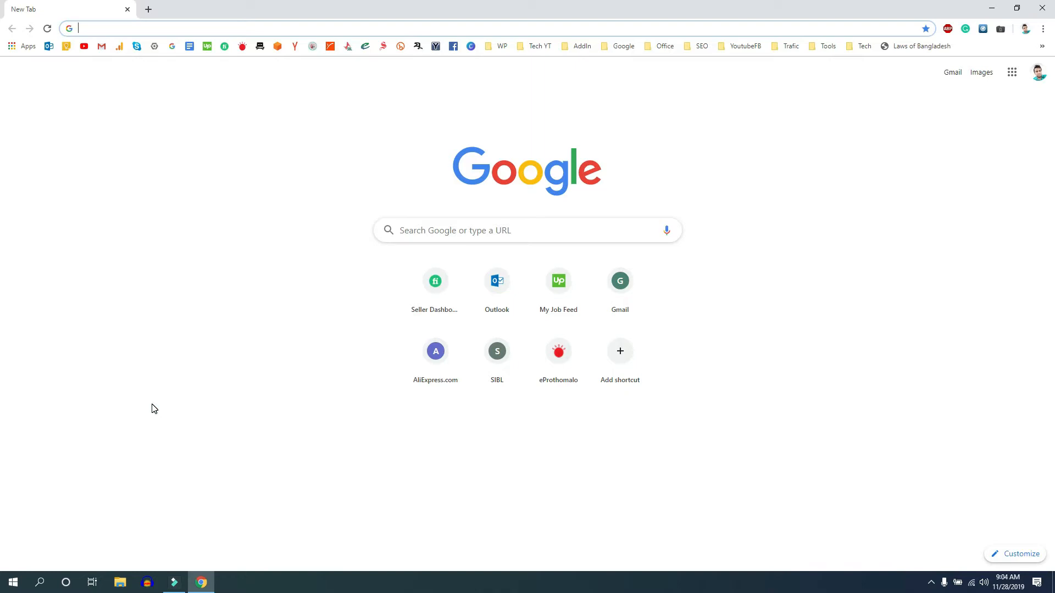
Open the WordPress admin dashboard at mrbypass.com/admin.
{"action": "type", "text": "mrbypass.com"}
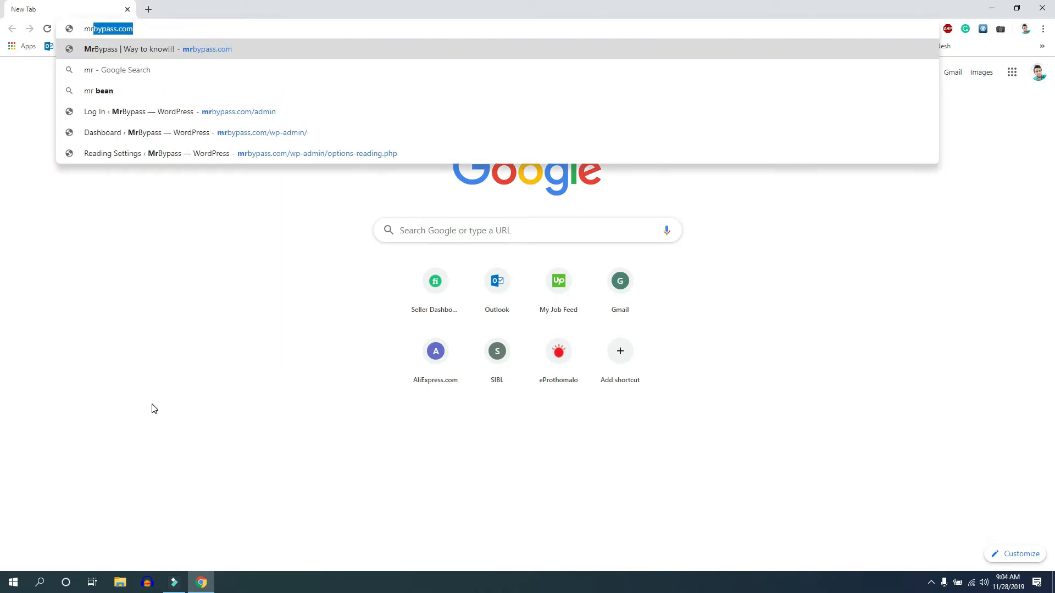
{"action": "key", "text": "End"}
{"action": "type", "text": "/adm"}
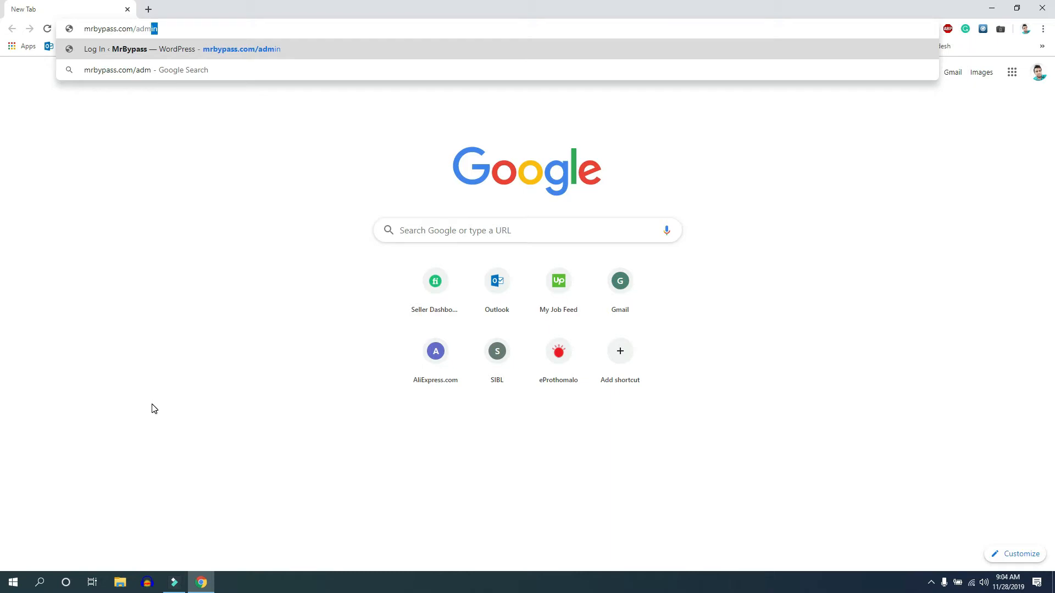
{"action": "key", "text": "Return"}
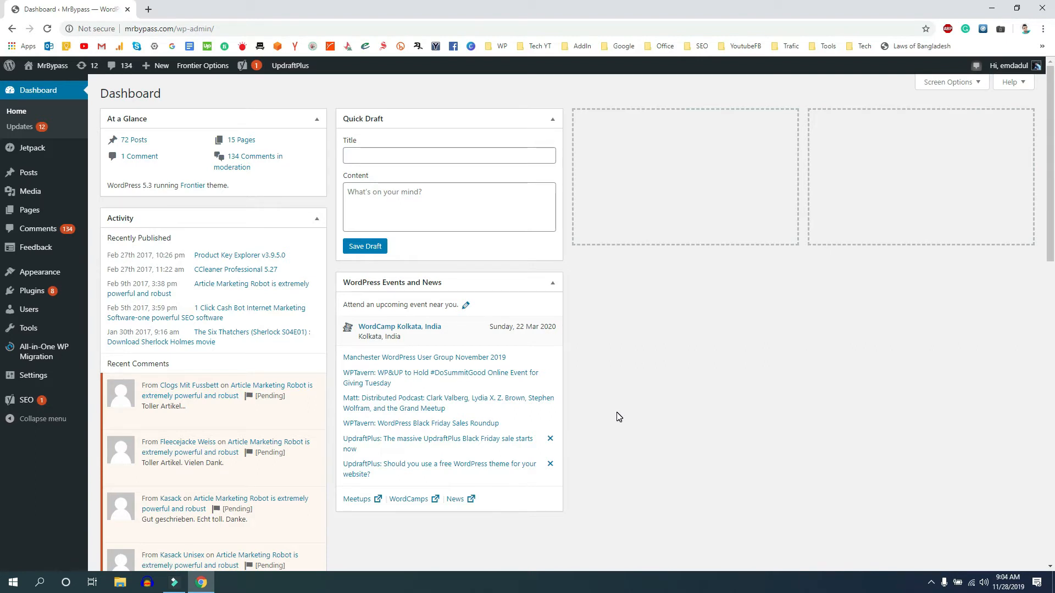
Open the list of all site pages and look through it for pages that could serve as the homepage.
{"action": "left_click", "coordinate": [30, 218]}
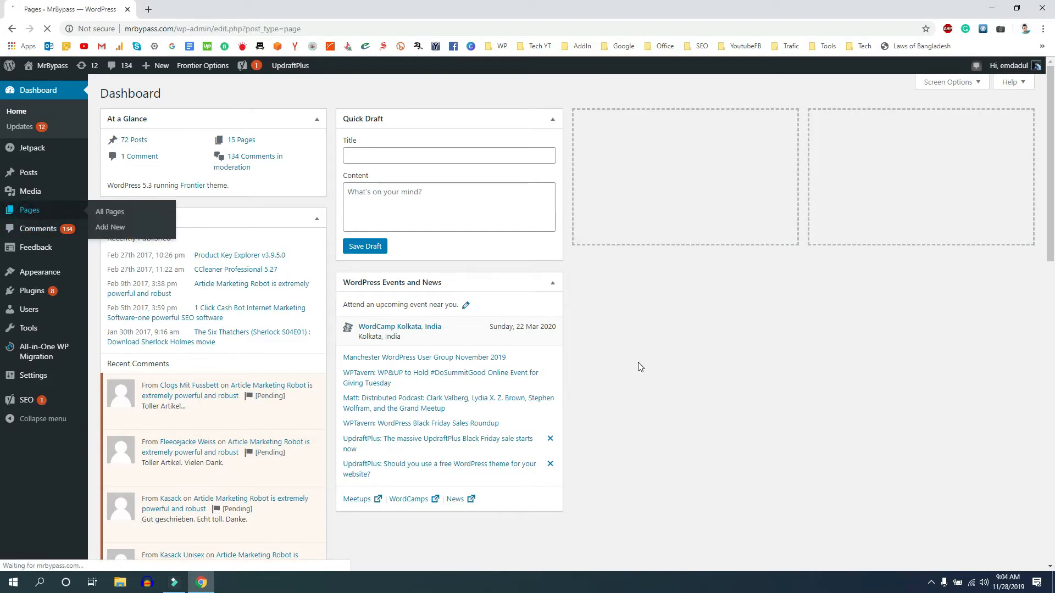
{"action": "scroll", "coordinate": [550, 384], "scroll_direction": "down", "scroll_amount": 7}
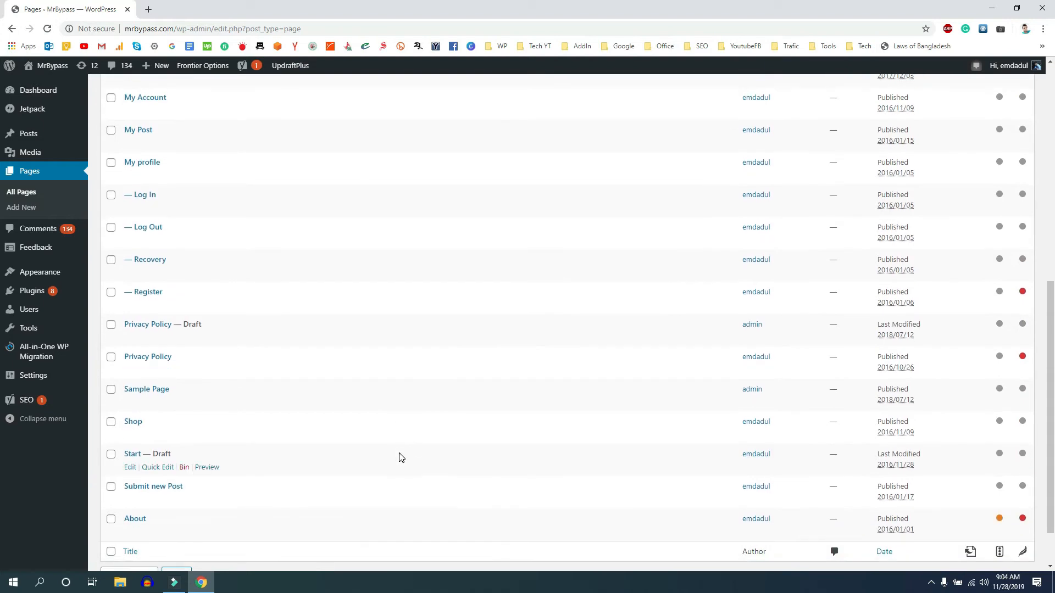
{"action": "scroll", "coordinate": [401, 450], "scroll_direction": "up", "scroll_amount": 8}
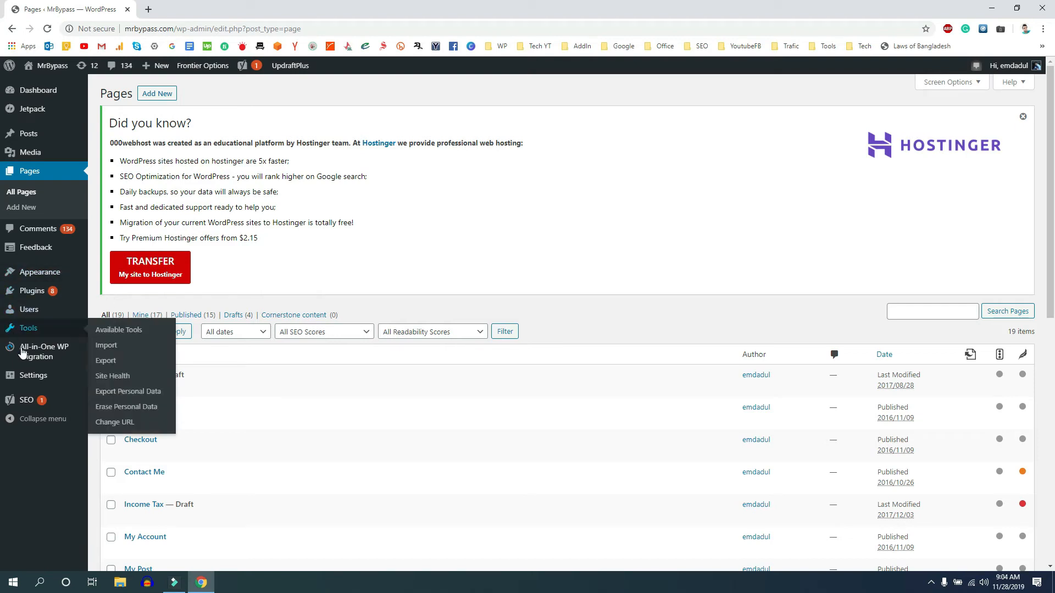
Open the site's Reading settings.
{"action": "left_click", "coordinate": [30, 379]}
{"action": "left_click", "coordinate": [107, 409]}
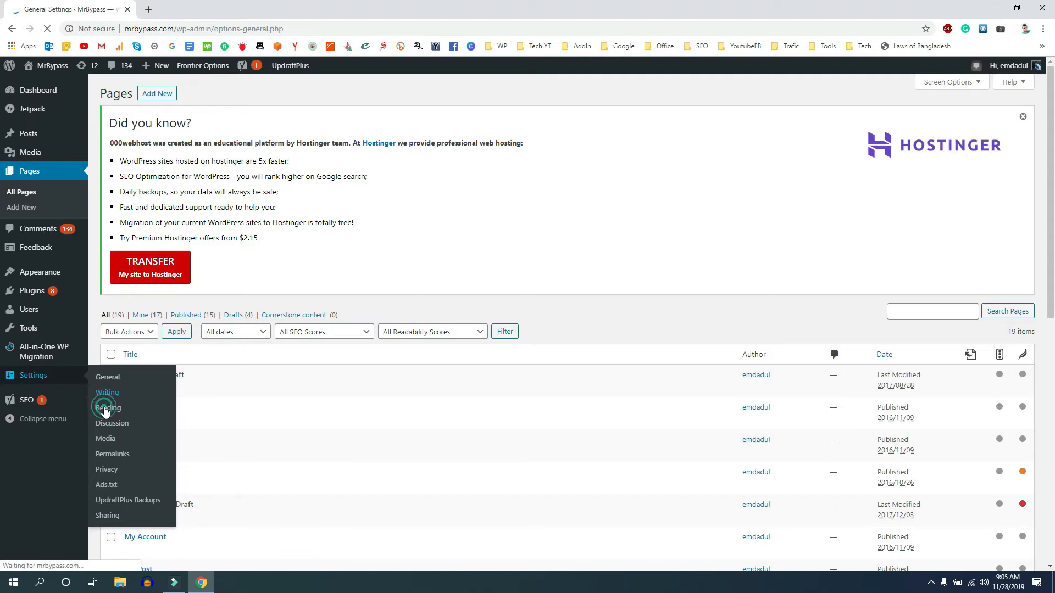
{"action": "left_click", "coordinate": [1022, 117]}
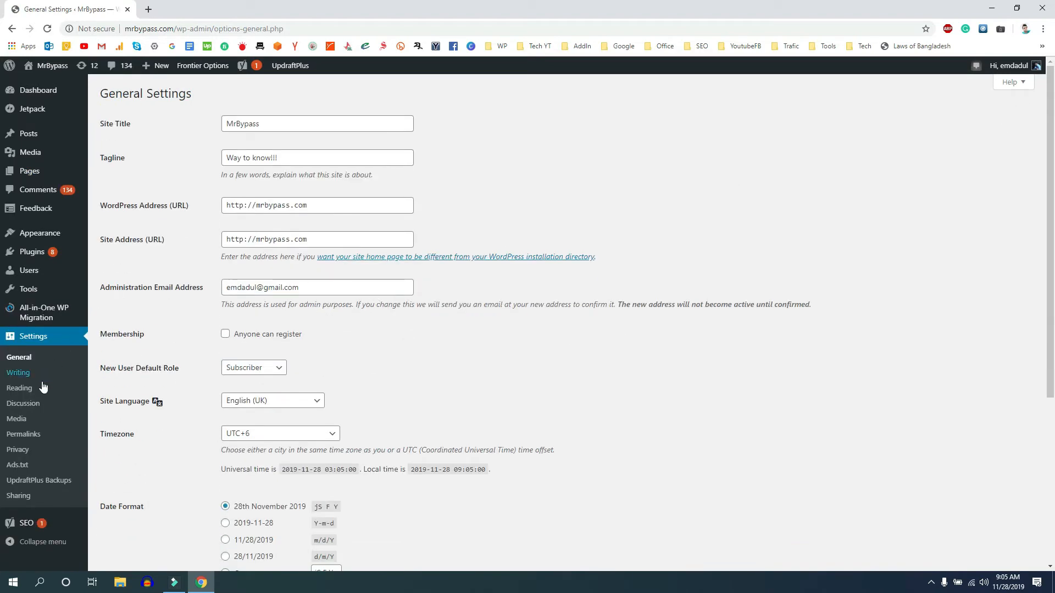
{"action": "left_click", "coordinate": [12, 391]}
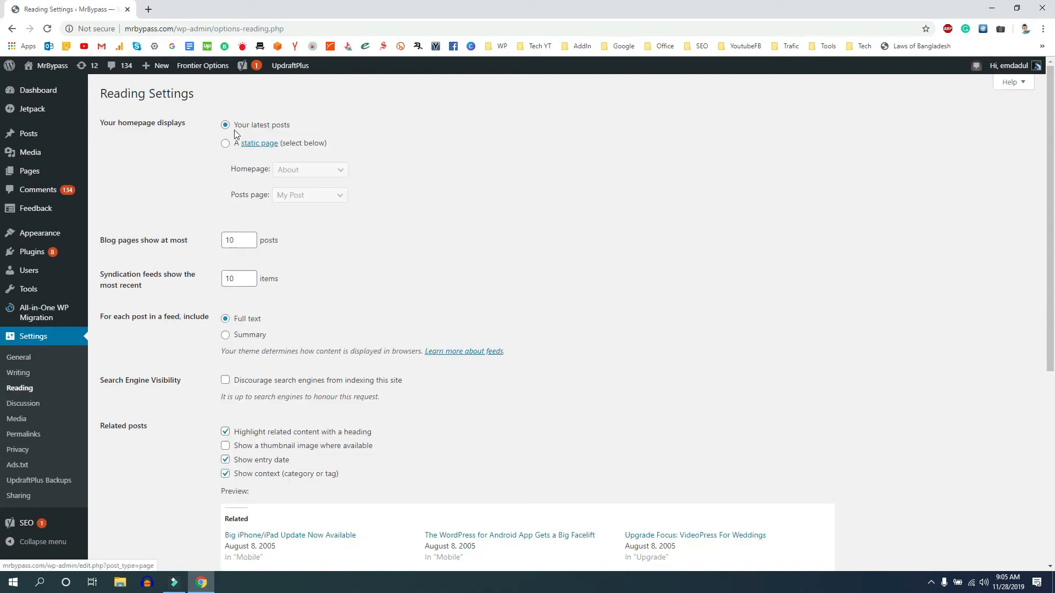
Set the homepage to display a static page, with About as the homepage and My Post as the posts page.
{"action": "left_click_drag", "start_coordinate": [101, 124], "coordinate": [196, 124]}
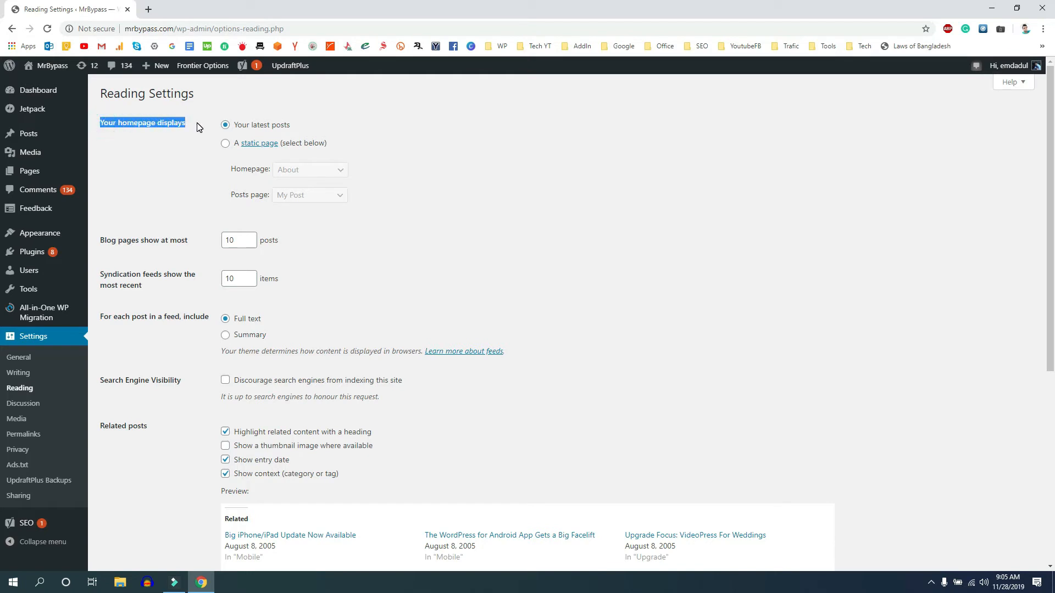
{"action": "left_click", "coordinate": [224, 144]}
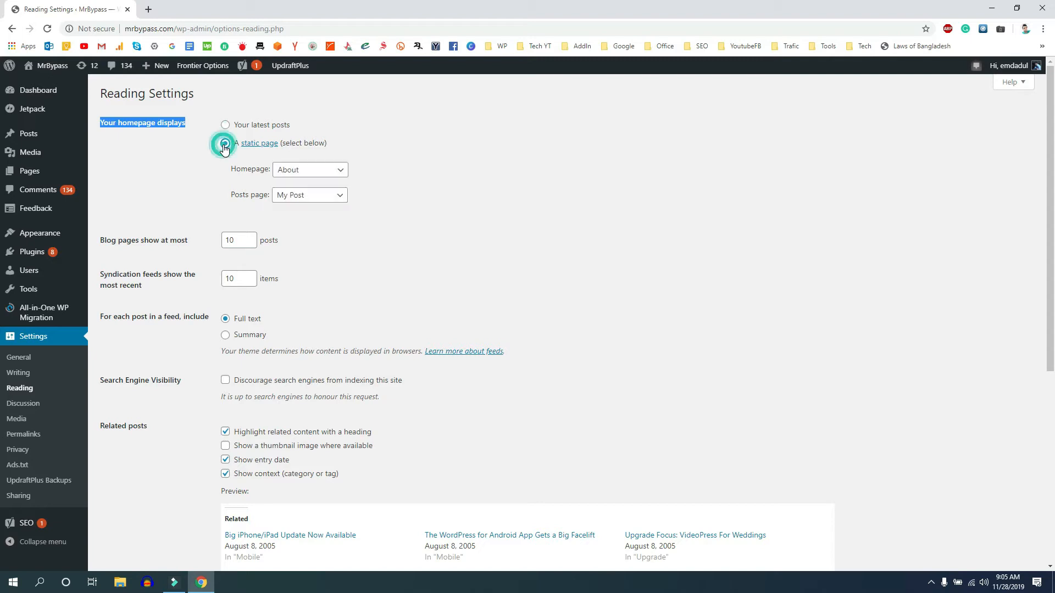
{"action": "left_click", "coordinate": [305, 176]}
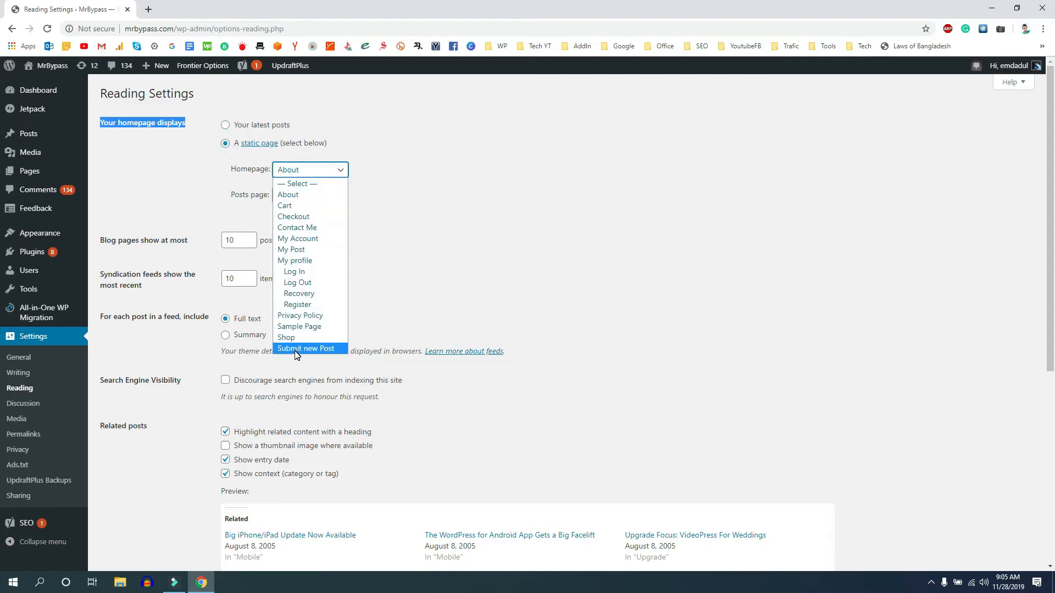
{"action": "left_click", "coordinate": [301, 196]}
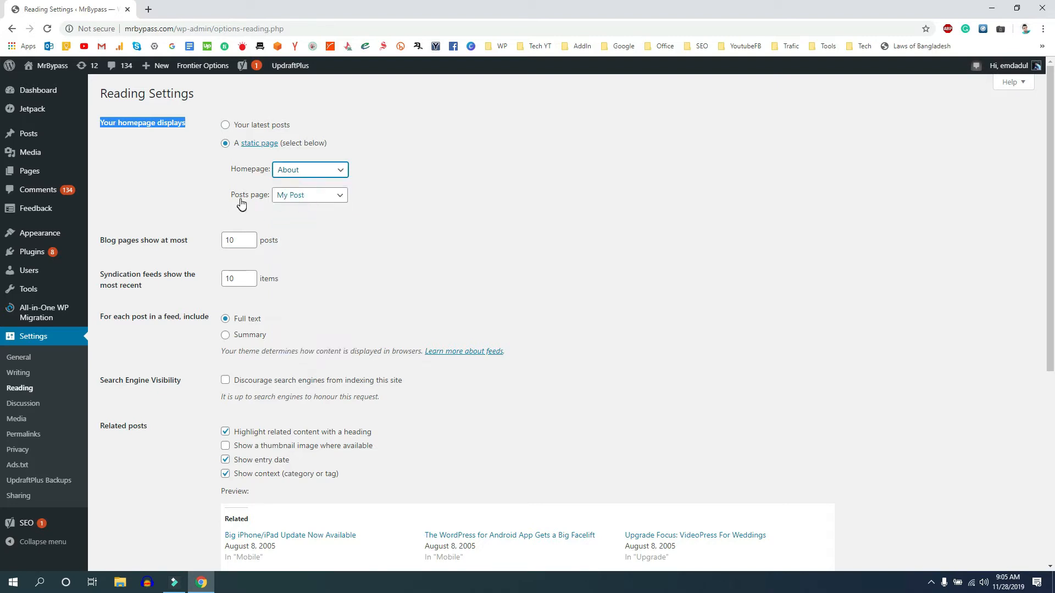
{"action": "left_click", "coordinate": [311, 196]}
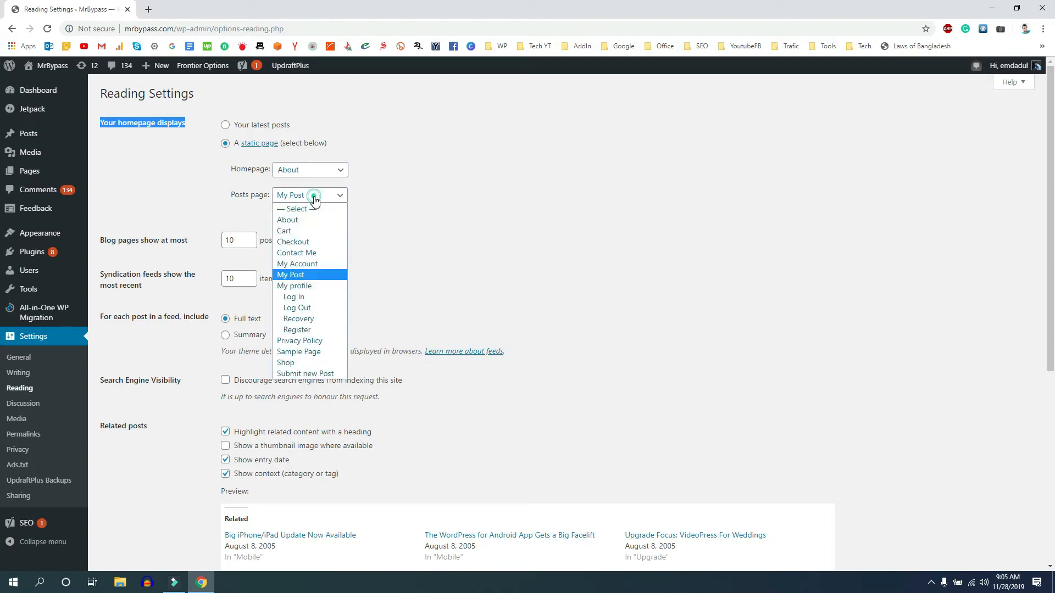
{"action": "left_click", "coordinate": [289, 276]}
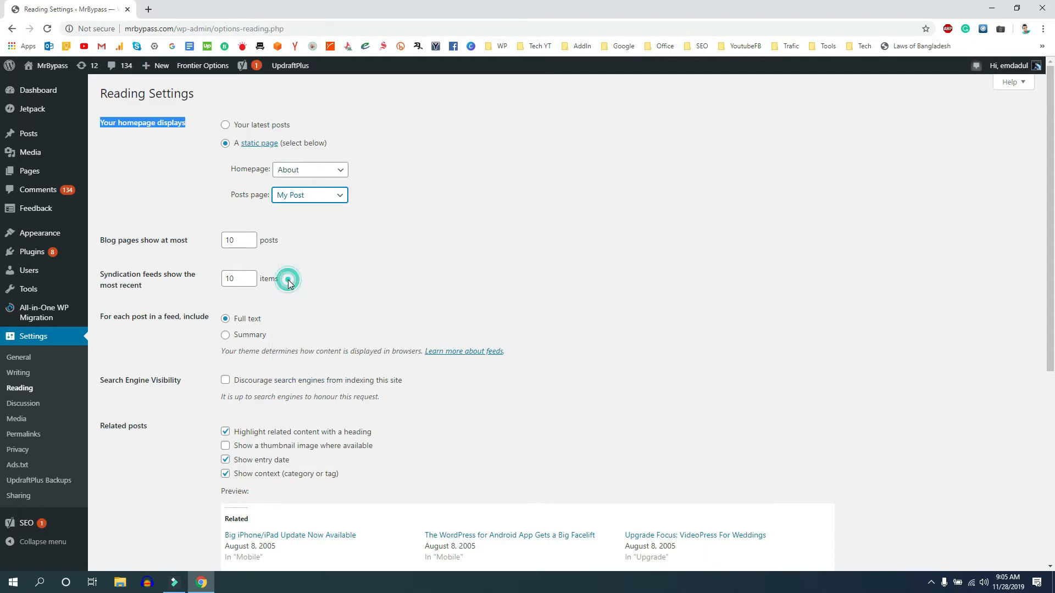
Open the live MrBypass site in a new browser tab and switch to it.
{"action": "scroll", "coordinate": [325, 287], "scroll_direction": "down", "scroll_amount": 5}
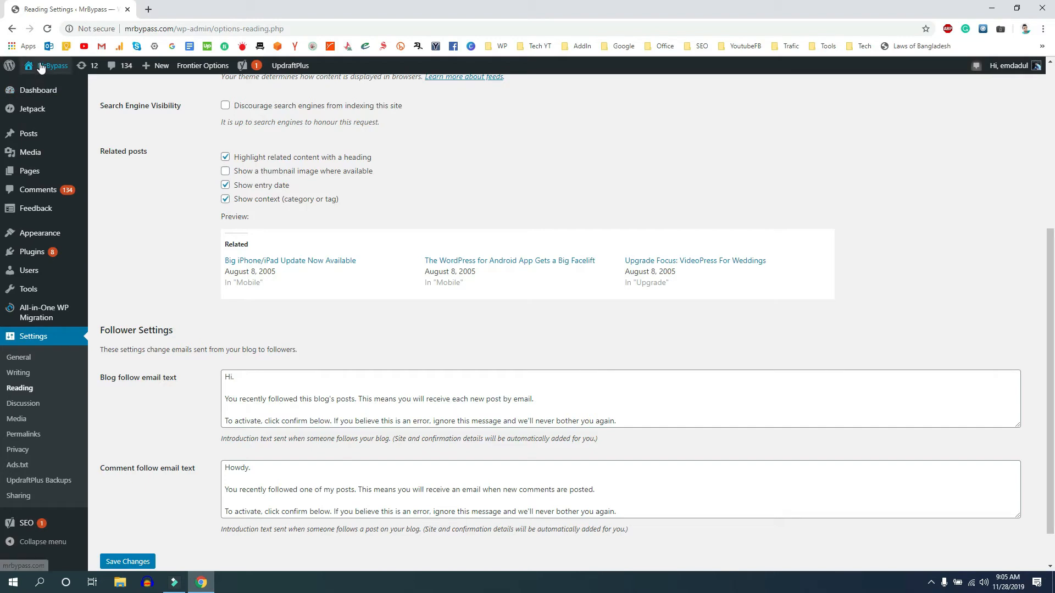
{"action": "mouse_move", "coordinate": [39, 66]}
{"action": "right_click", "coordinate": [44, 88]}
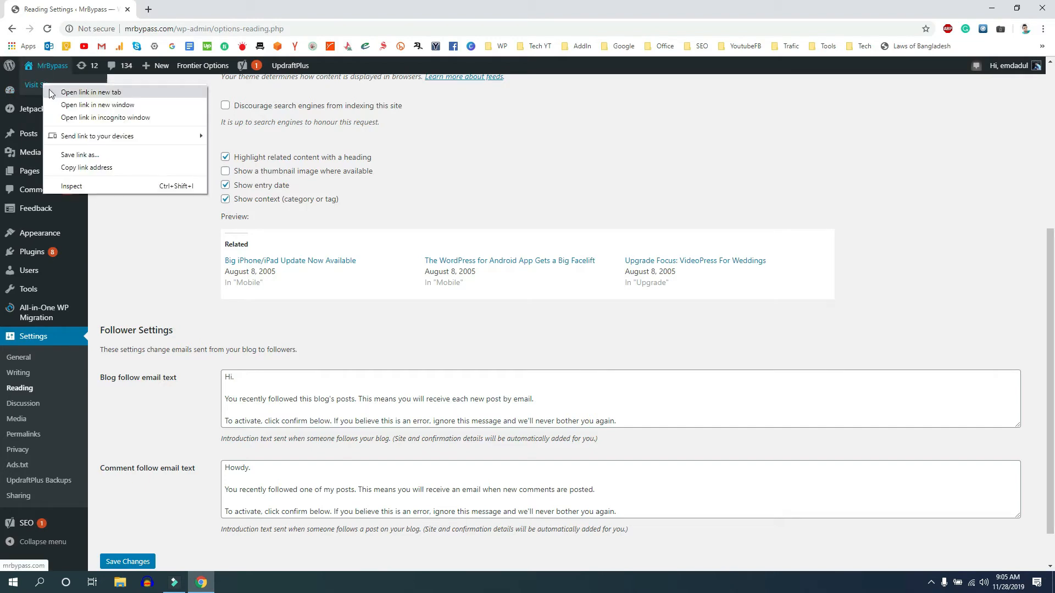
{"action": "left_click", "coordinate": [58, 92]}
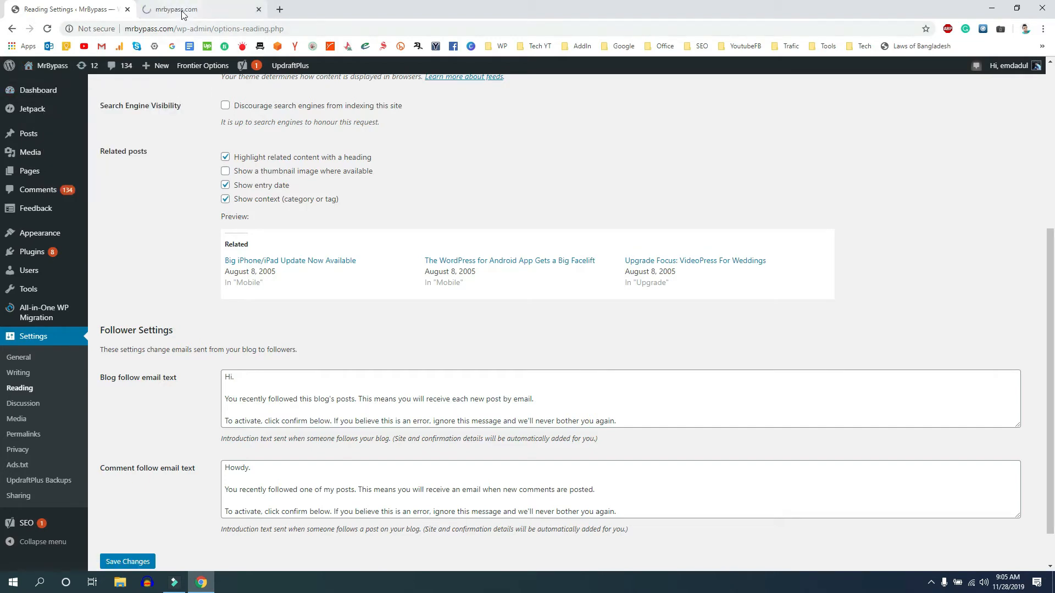
{"action": "left_click", "coordinate": [179, 11]}
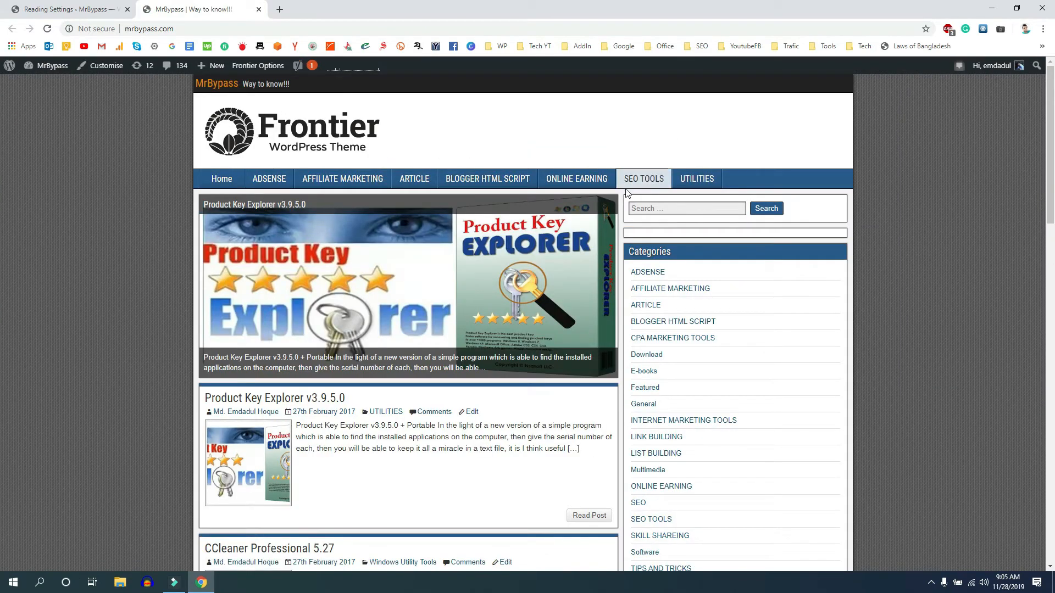
Examine the slider, post list and sidebar on the live homepage before saving the new homepage setting.
{"action": "scroll", "coordinate": [607, 256], "scroll_direction": "down", "scroll_amount": 2}
{"action": "scroll", "coordinate": [607, 256], "scroll_direction": "down", "scroll_amount": 3}
{"action": "scroll", "coordinate": [333, 319], "scroll_direction": "down", "scroll_amount": 9}
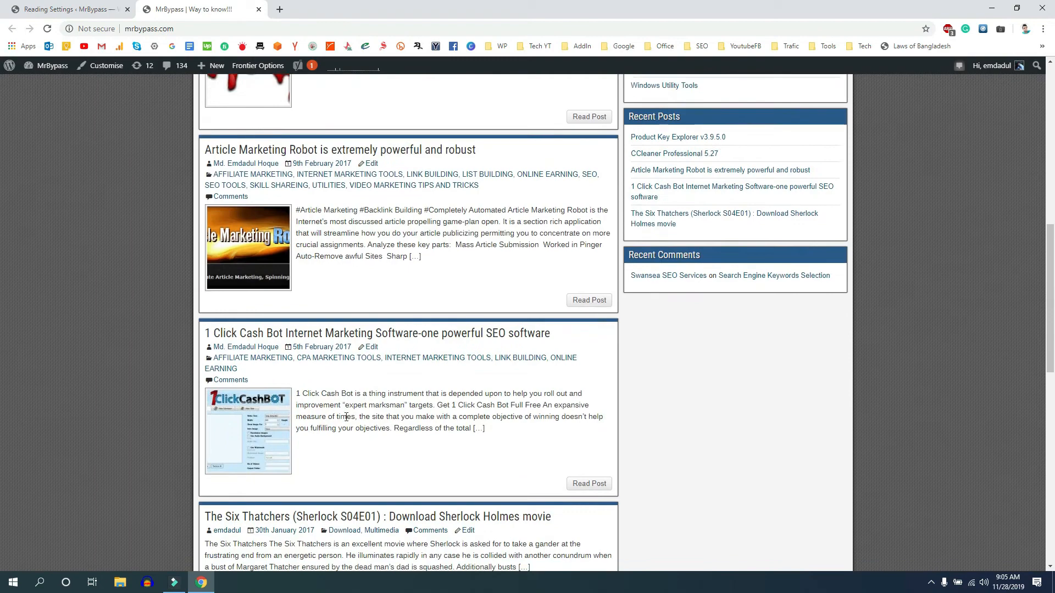
{"action": "scroll", "coordinate": [344, 298], "scroll_direction": "up", "scroll_amount": 14}
{"action": "scroll", "coordinate": [341, 241], "scroll_direction": "down", "scroll_amount": 3}
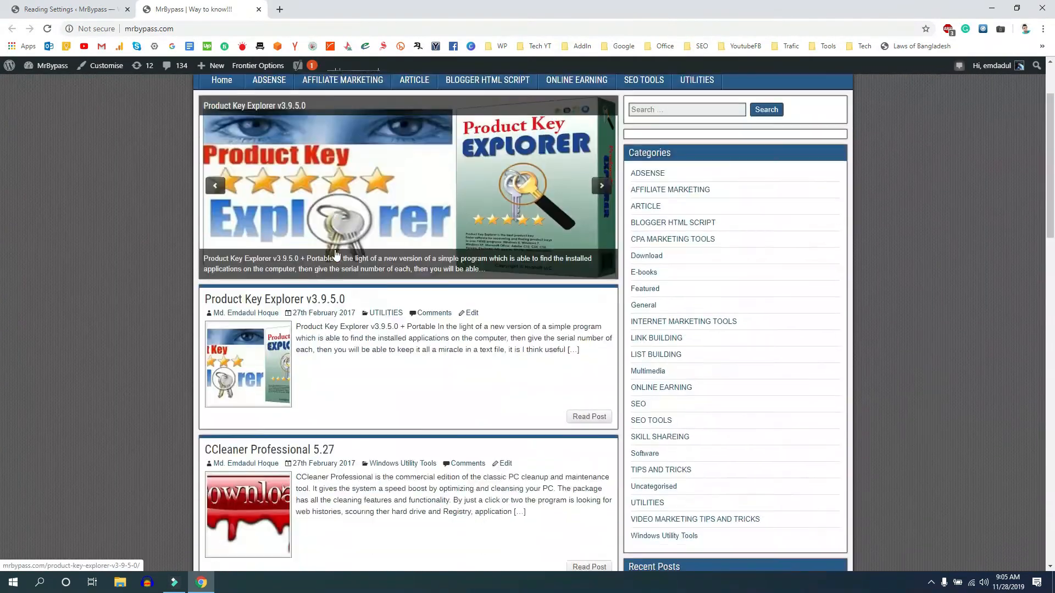
{"action": "scroll", "coordinate": [331, 440], "scroll_direction": "down", "scroll_amount": 5}
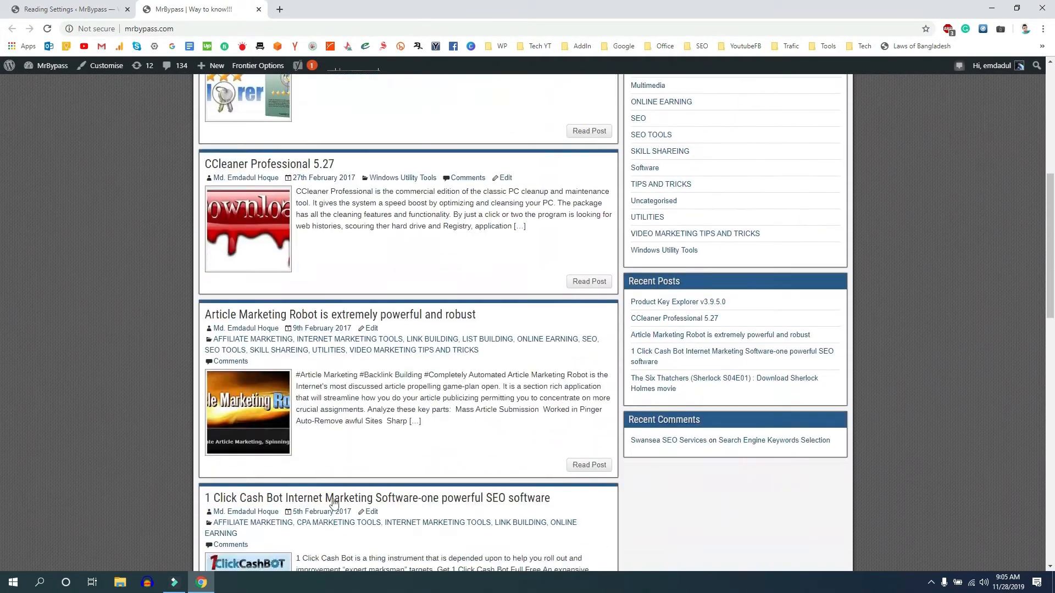
{"action": "scroll", "coordinate": [384, 319], "scroll_direction": "up", "scroll_amount": 6}
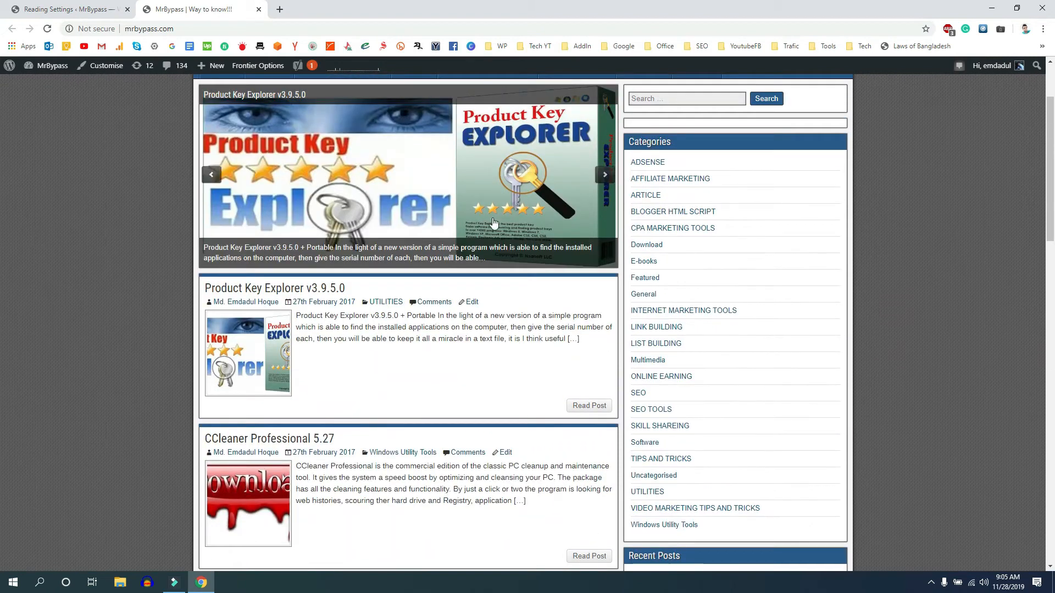
{"action": "scroll", "coordinate": [386, 320], "scroll_direction": "up", "scroll_amount": 2}
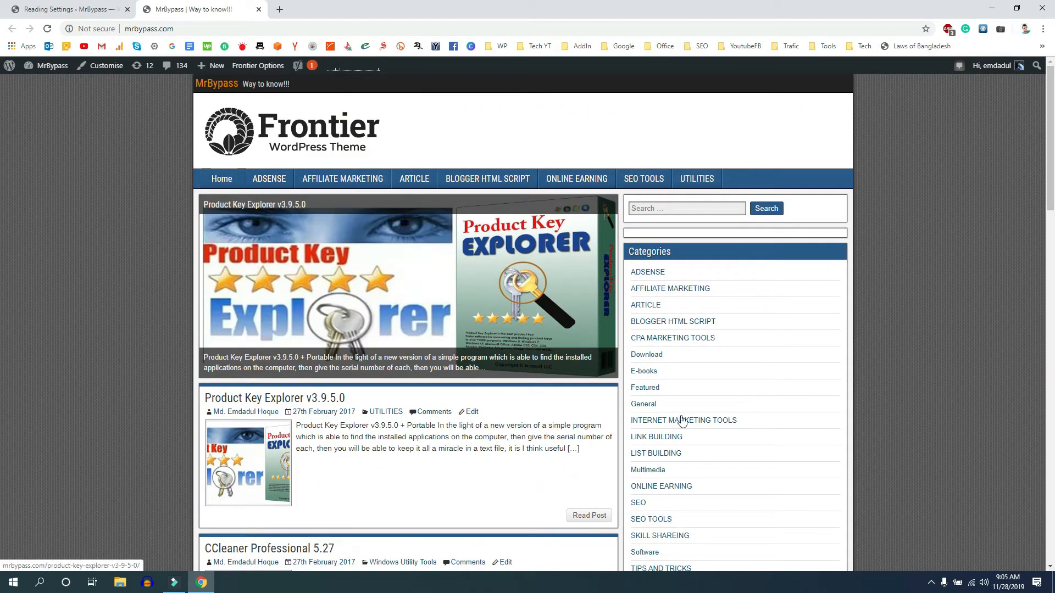
Return to the Reading settings and save the static homepage changes.
{"action": "left_click", "coordinate": [72, 9]}
{"action": "scroll", "coordinate": [208, 247], "scroll_direction": "up", "scroll_amount": 5}
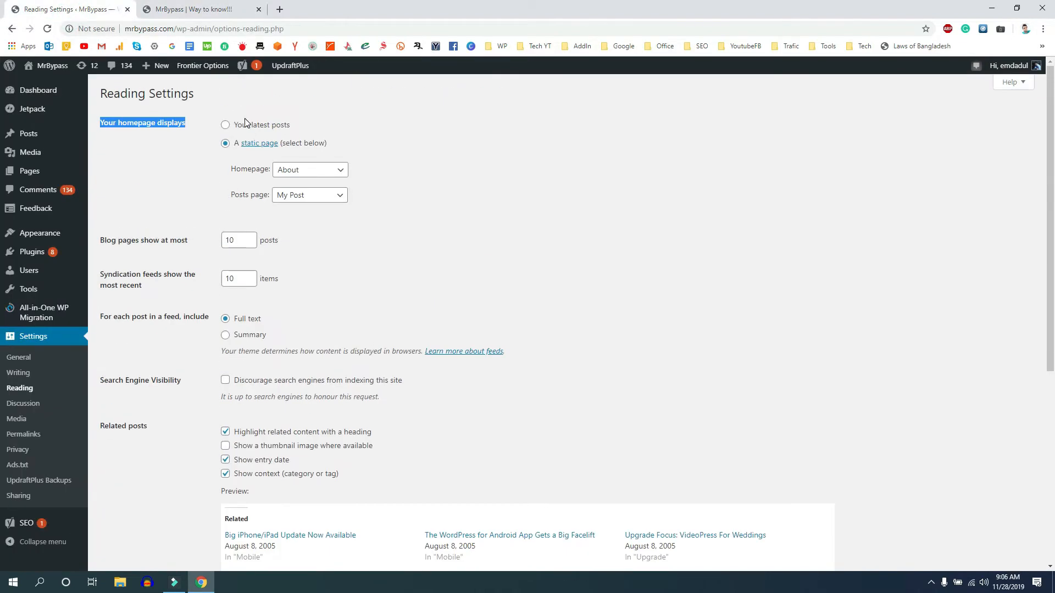
{"action": "scroll", "coordinate": [343, 268], "scroll_direction": "down", "scroll_amount": 6}
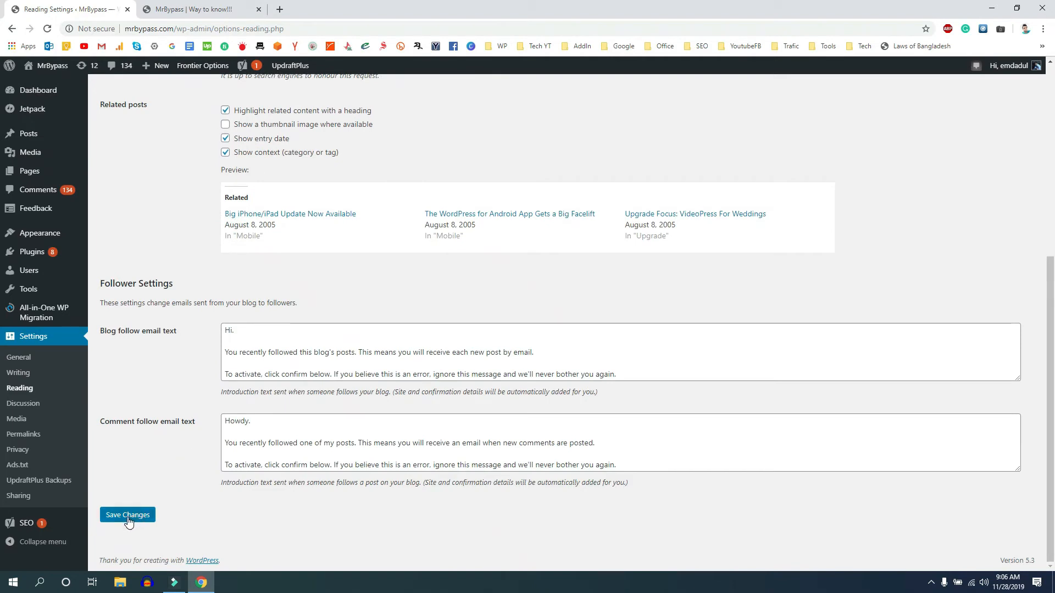
{"action": "left_click", "coordinate": [127, 516]}
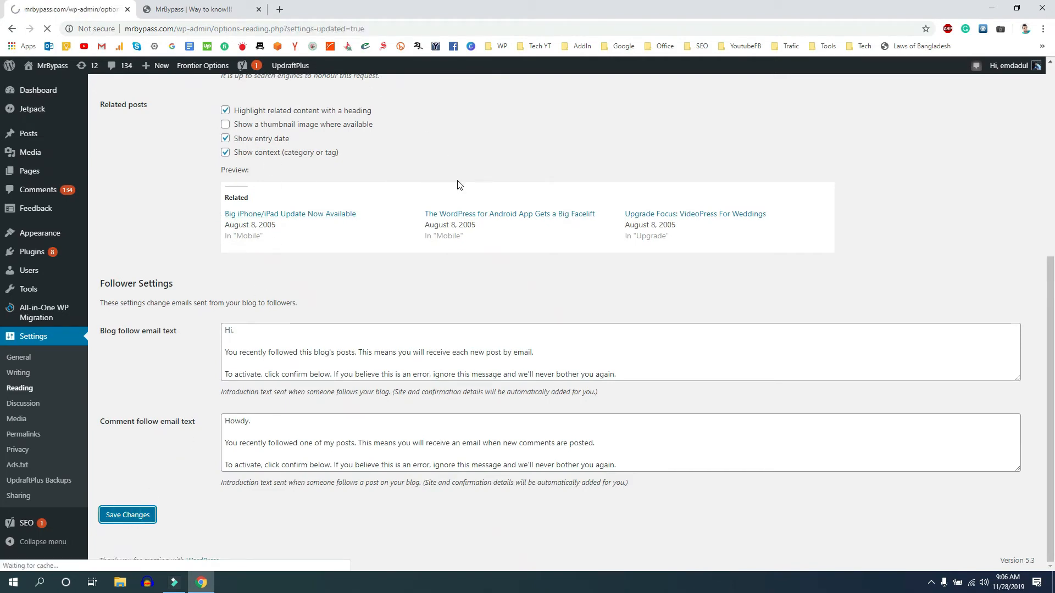
Switch to the live site and reload mrbypass.com to check the new homepage.
{"action": "left_click", "coordinate": [189, 12]}
{"action": "left_click", "coordinate": [47, 28]}
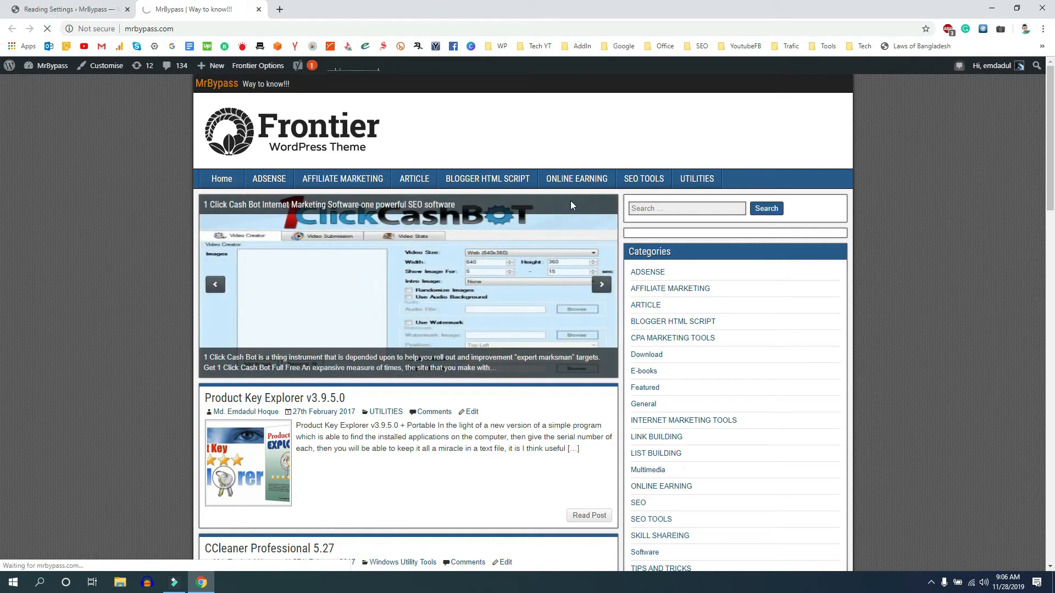
{"action": "scroll", "coordinate": [543, 202], "scroll_direction": "down", "scroll_amount": 3}
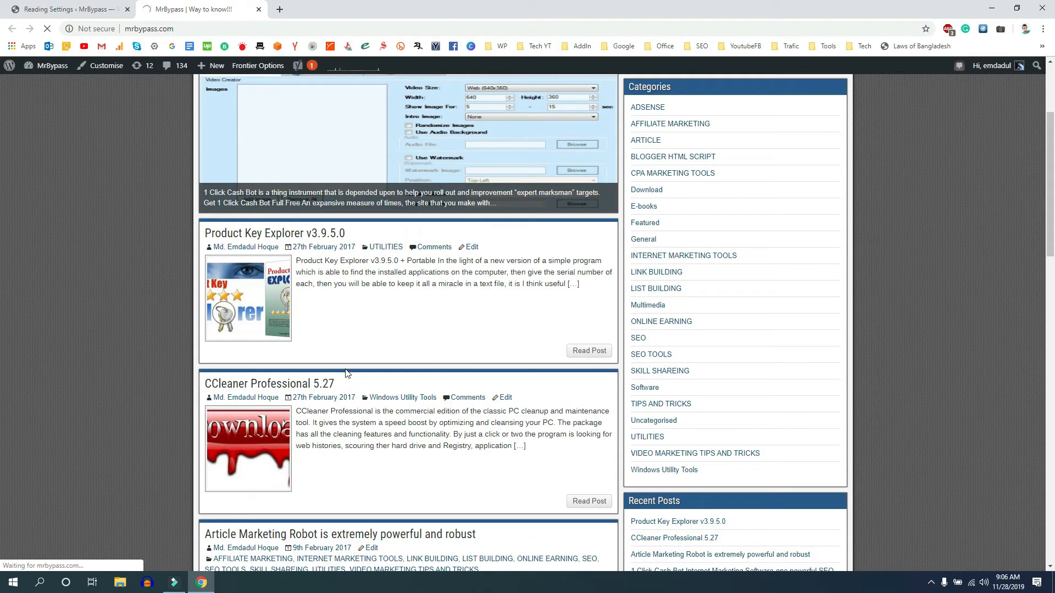
{"action": "scroll", "coordinate": [393, 311], "scroll_direction": "up", "scroll_amount": 3}
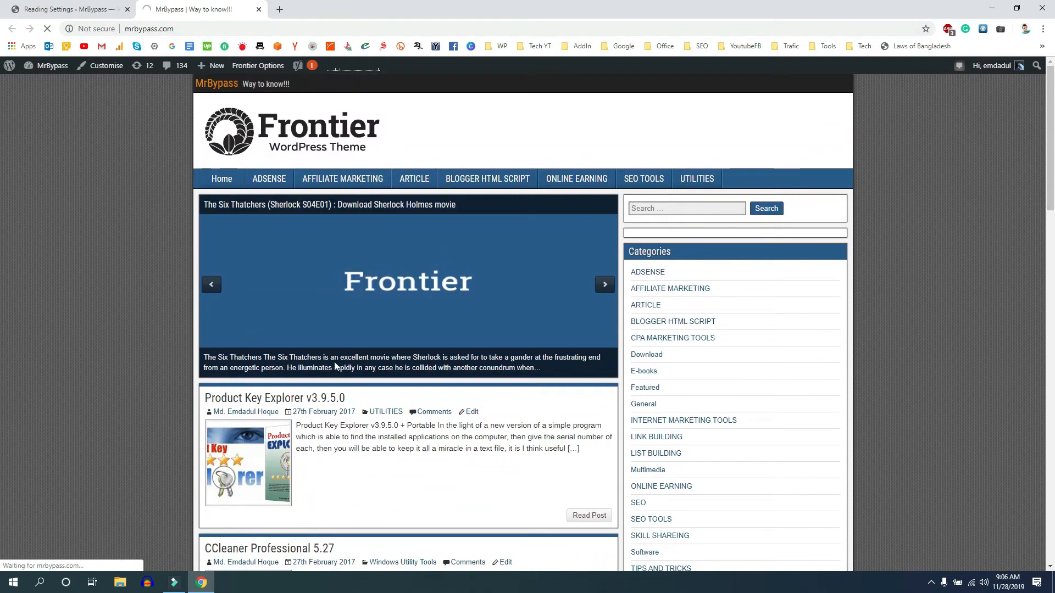
{"action": "scroll", "coordinate": [410, 327], "scroll_direction": "down", "scroll_amount": 1}
{"action": "scroll", "coordinate": [410, 326], "scroll_direction": "down", "scroll_amount": 3}
{"action": "scroll", "coordinate": [337, 419], "scroll_direction": "down", "scroll_amount": 3}
{"action": "left_click", "coordinate": [201, 30]}
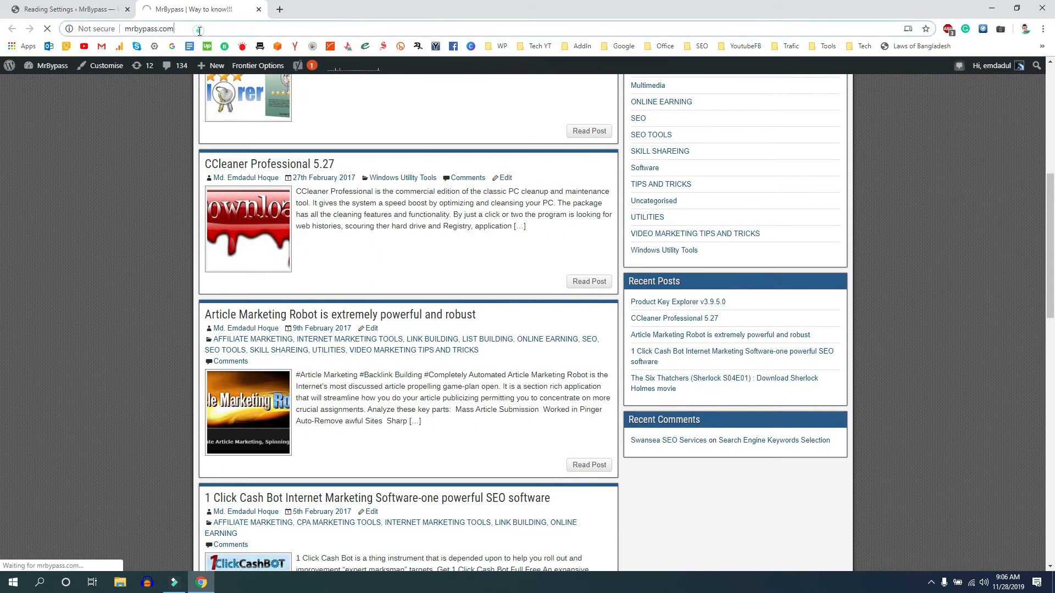
{"action": "key", "text": "Return"}
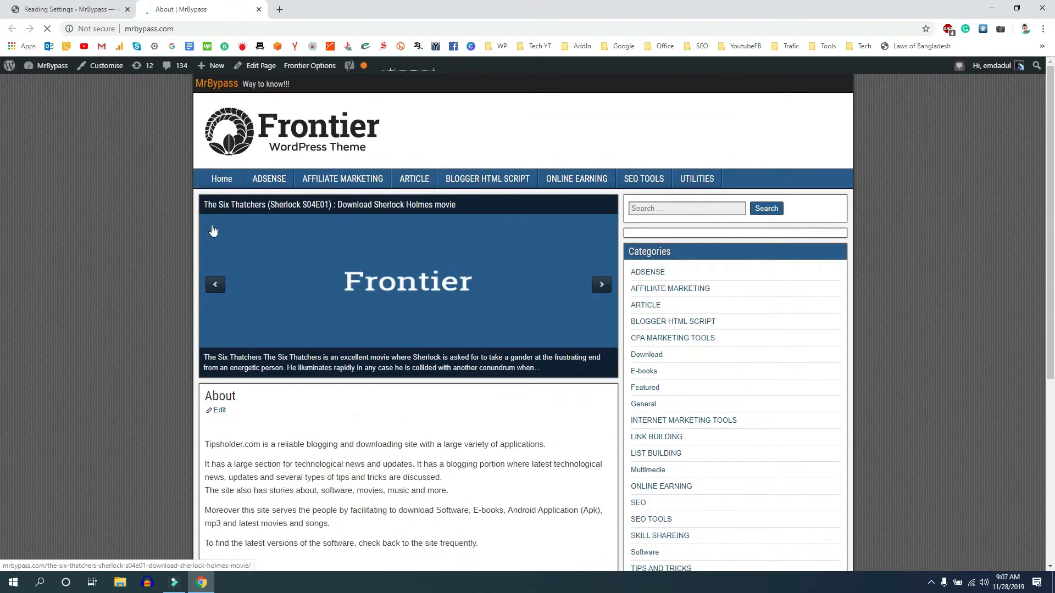
Examine the About content on the reloaded homepage and select its full text.
{"action": "scroll", "coordinate": [153, 198], "scroll_direction": "down", "scroll_amount": 3}
{"action": "scroll", "coordinate": [252, 205], "scroll_direction": "up", "scroll_amount": 3}
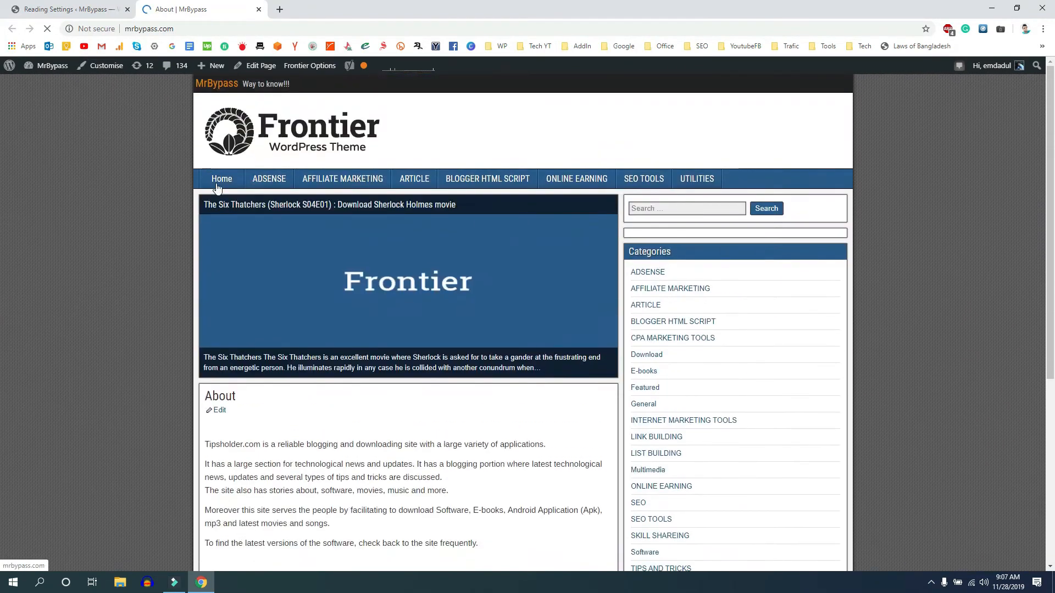
{"action": "scroll", "coordinate": [297, 412], "scroll_direction": "down", "scroll_amount": 3}
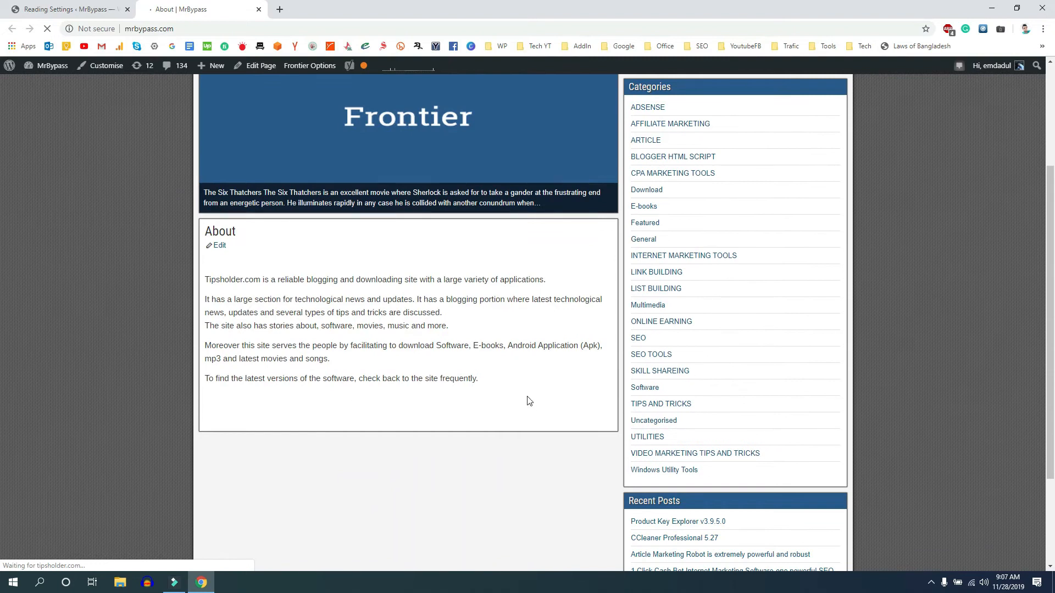
{"action": "left_click_drag", "start_coordinate": [522, 398], "coordinate": [190, 234]}
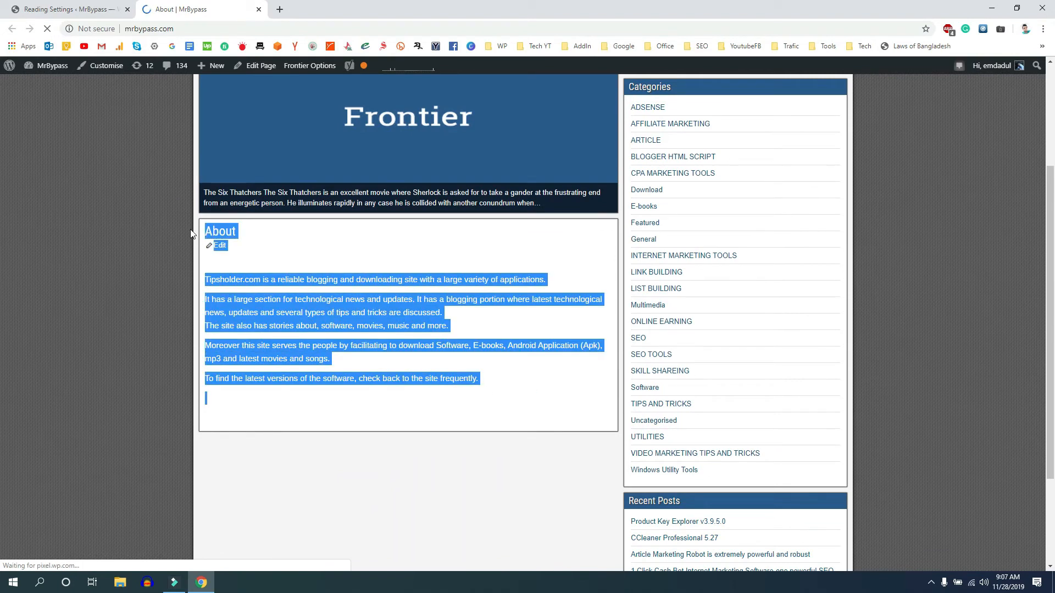
Return to the Reading settings, set the homepage to display the latest posts, and save the changes.
{"action": "left_click", "coordinate": [119, 263]}
{"action": "scroll", "coordinate": [87, 305], "scroll_direction": "up", "scroll_amount": 3}
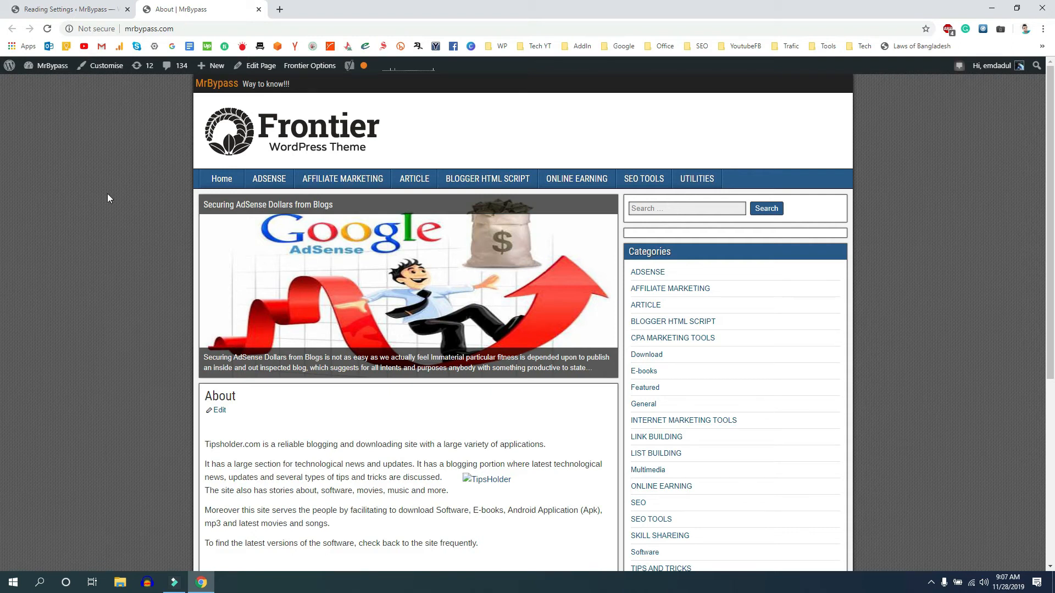
{"action": "left_click", "coordinate": [62, 9]}
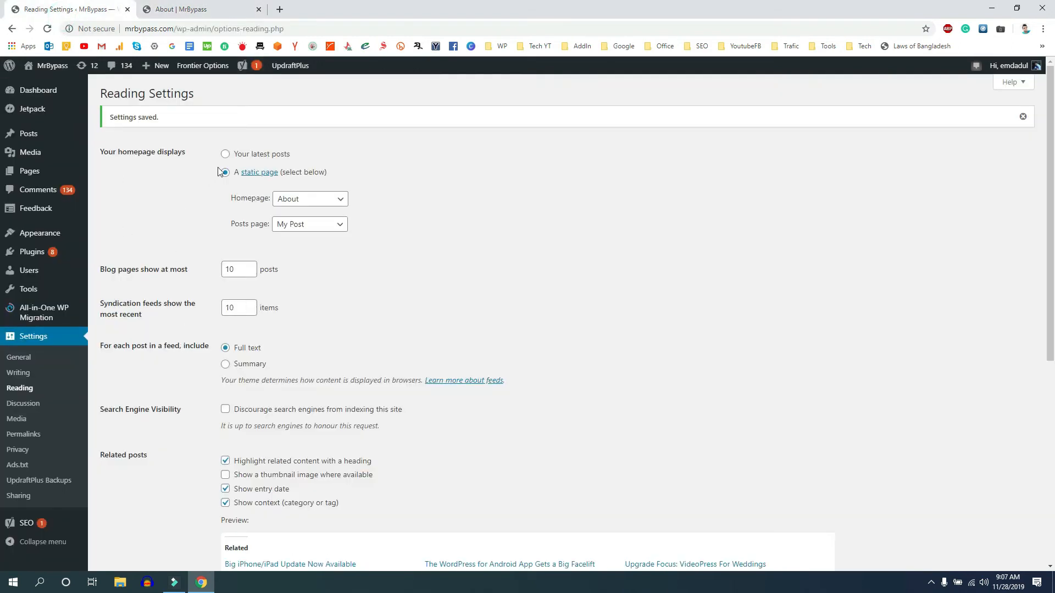
{"action": "left_click", "coordinate": [226, 155]}
{"action": "scroll", "coordinate": [176, 473], "scroll_direction": "down", "scroll_amount": 6}
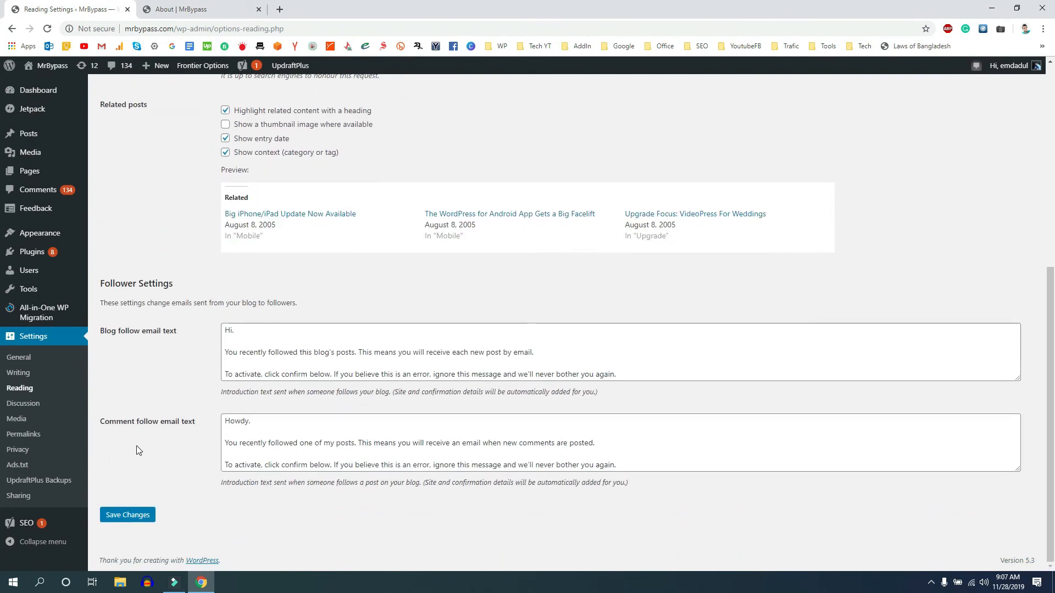
{"action": "left_click", "coordinate": [125, 522]}
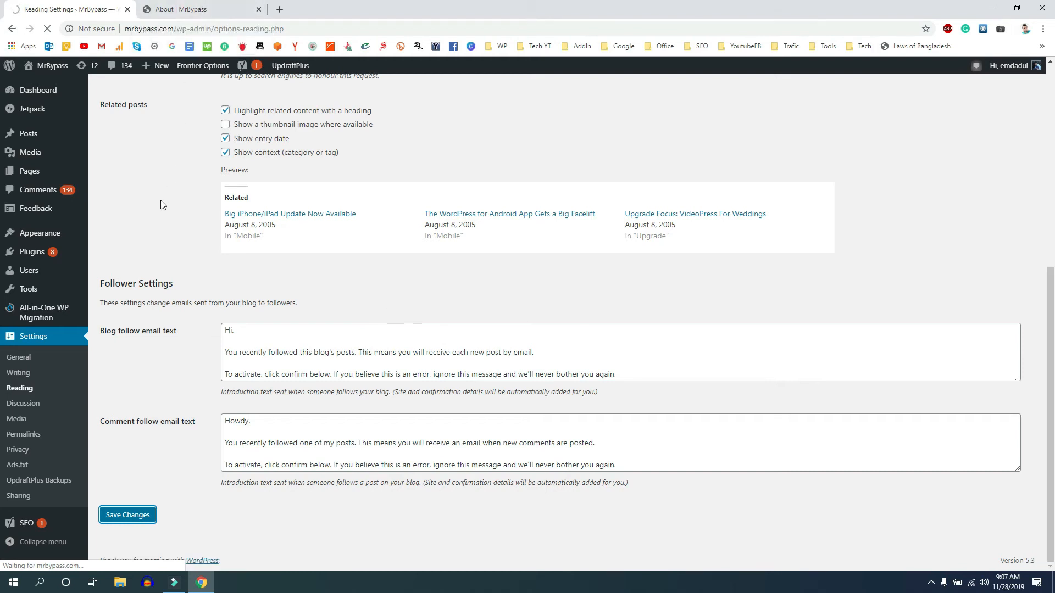
Reload mrbypass.com on the live site and examine the homepage's post list.
{"action": "left_click", "coordinate": [174, 10]}
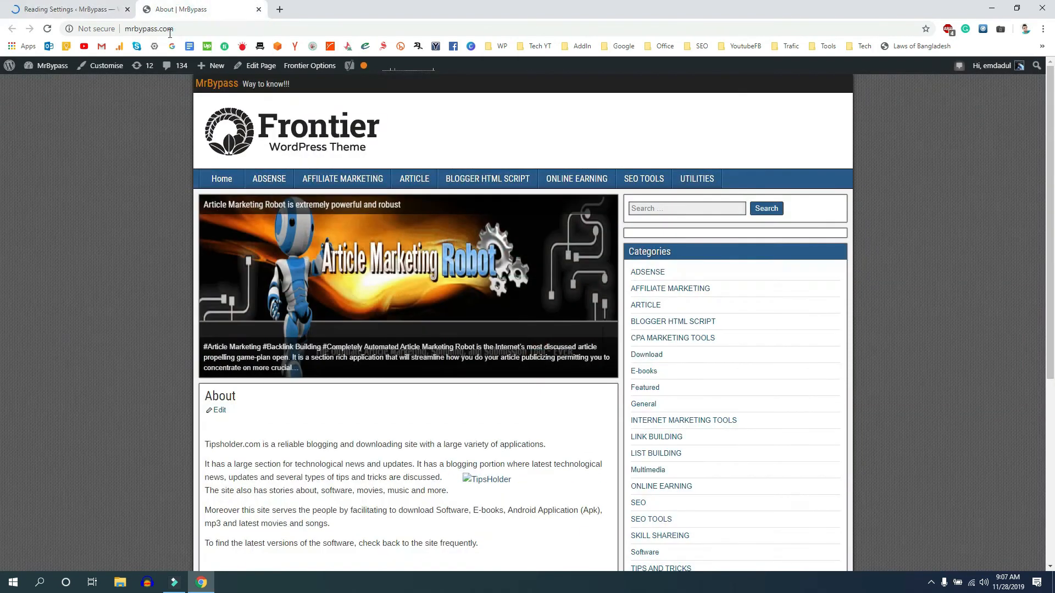
{"action": "left_click", "coordinate": [47, 28]}
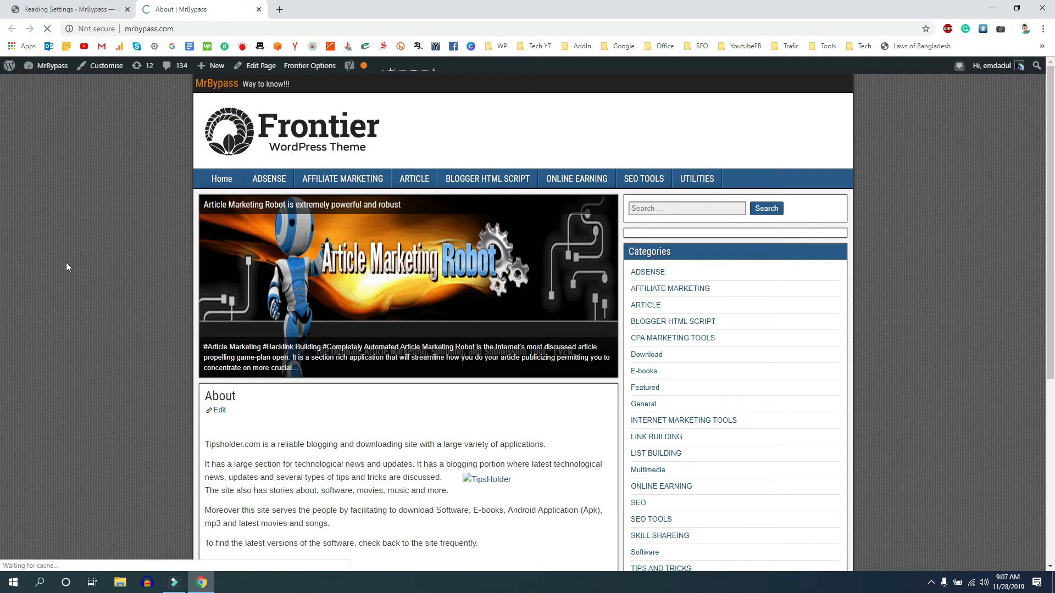
{"action": "scroll", "coordinate": [125, 360], "scroll_direction": "down", "scroll_amount": 5}
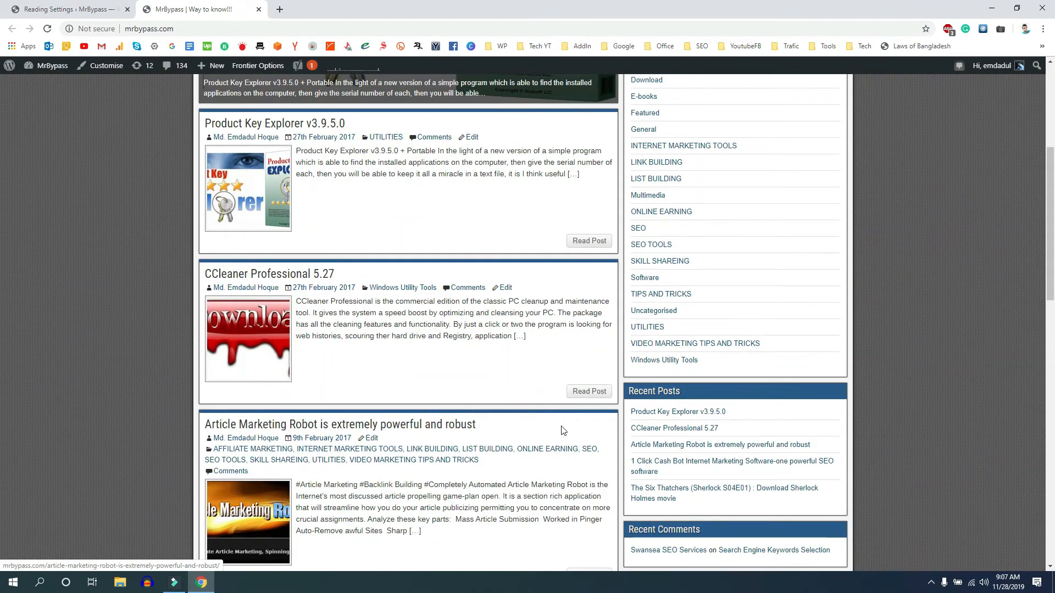
{"action": "scroll", "coordinate": [562, 431], "scroll_direction": "down", "scroll_amount": 6}
{"action": "scroll", "coordinate": [239, 456], "scroll_direction": "up", "scroll_amount": 11}
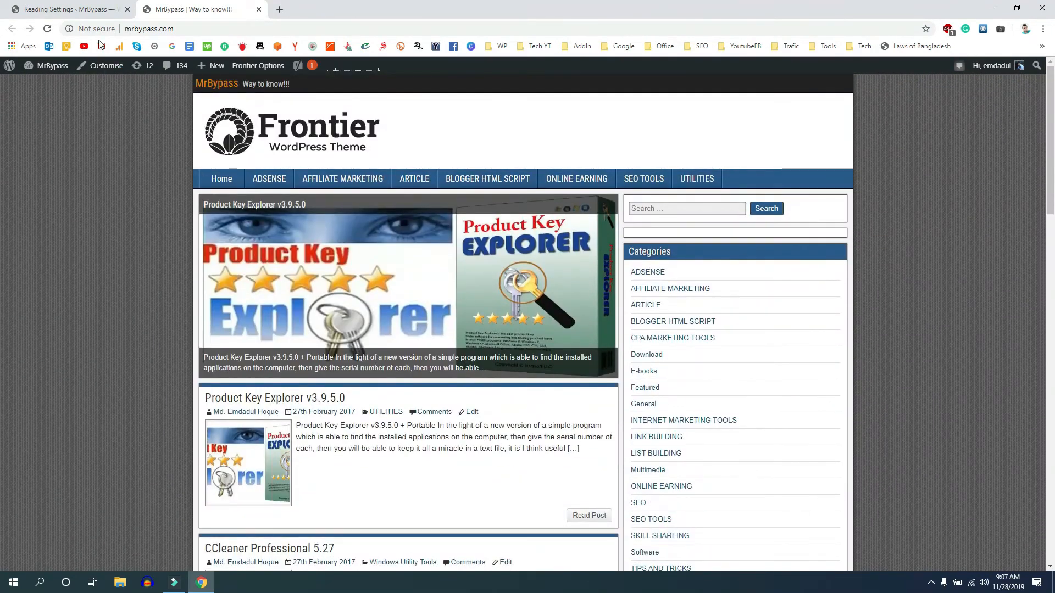
Return to the WordPress admin, open the Customiser's Homepage Settings, and set the homepage to display a static page.
{"action": "left_click", "coordinate": [81, 8]}
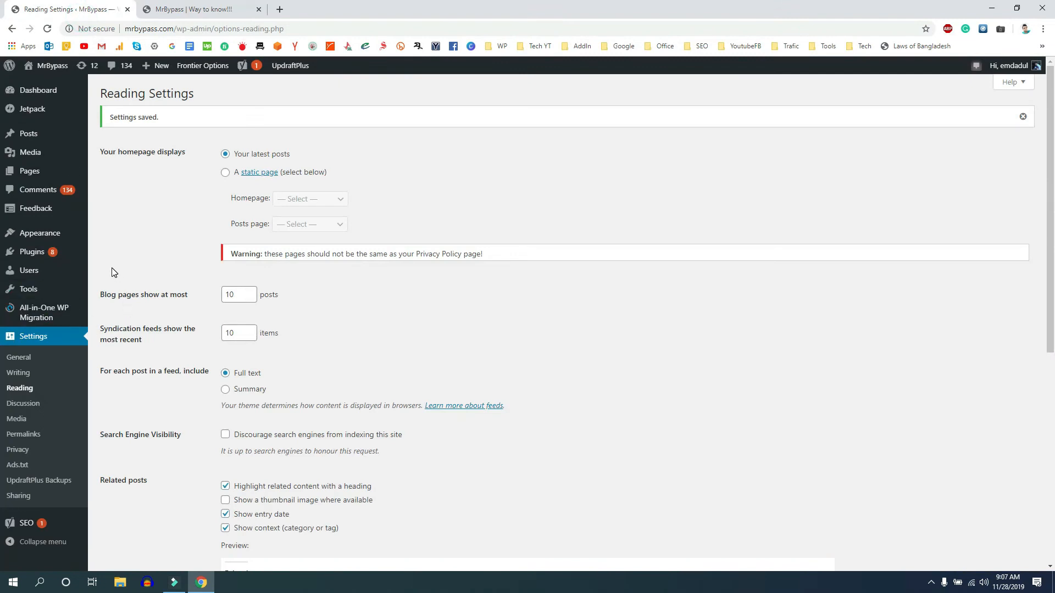
{"action": "mouse_move", "coordinate": [32, 236]}
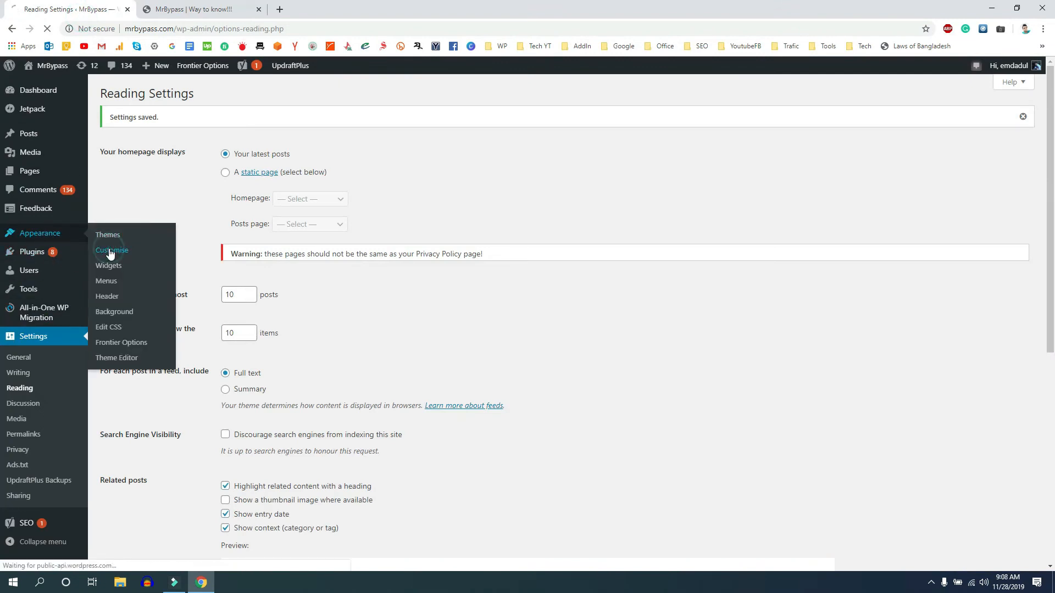
{"action": "left_click", "coordinate": [138, 249]}
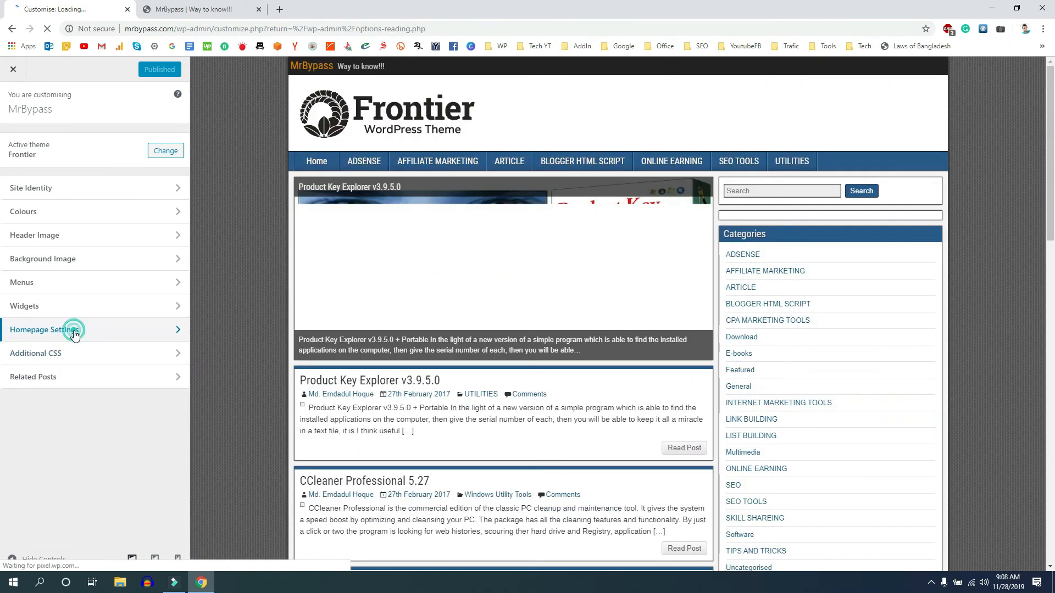
{"action": "left_click", "coordinate": [74, 333]}
{"action": "left_click", "coordinate": [35, 245]}
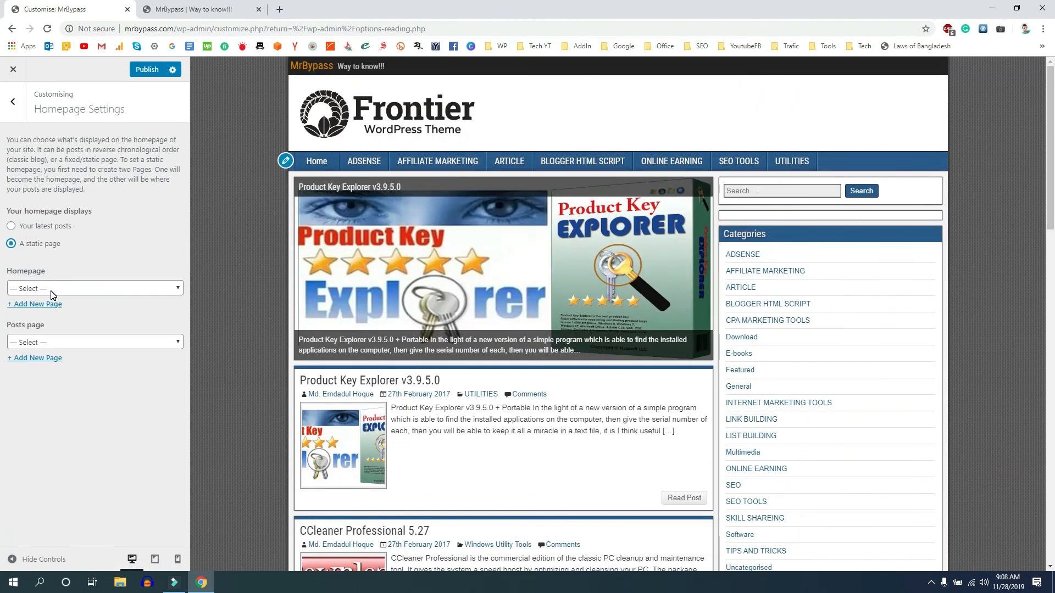
Set About as the homepage and My profile as the posts page, and publish the changes.
{"action": "left_click", "coordinate": [51, 291]}
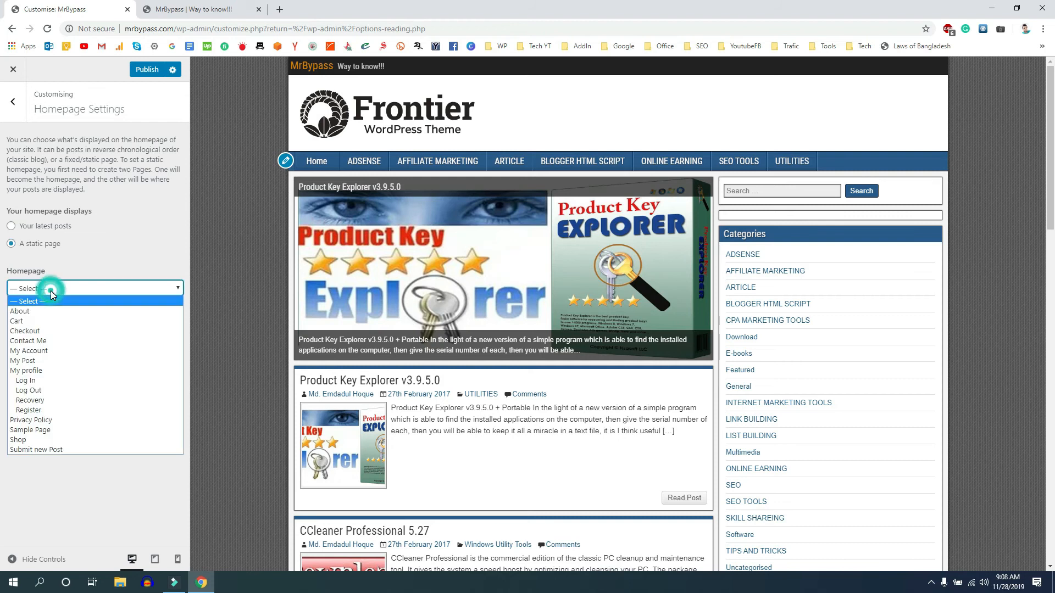
{"action": "left_click", "coordinate": [38, 311]}
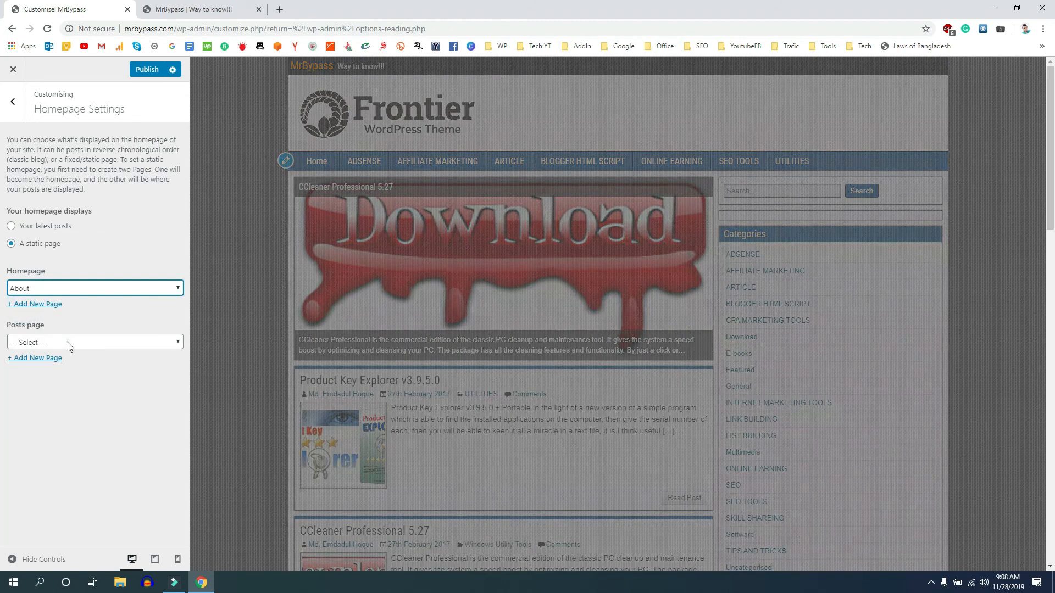
{"action": "left_click", "coordinate": [55, 343]}
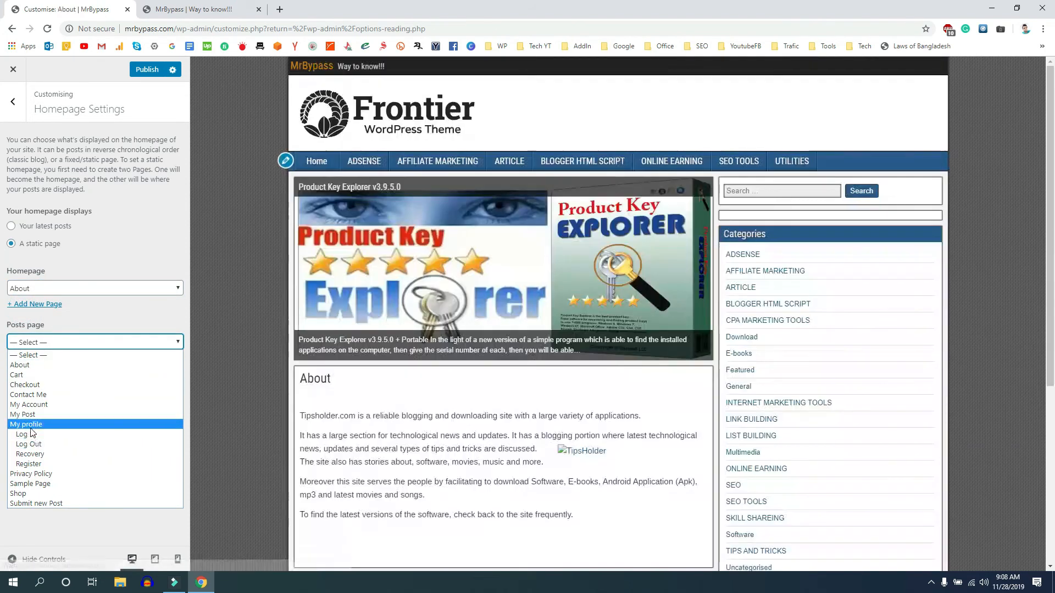
{"action": "left_click", "coordinate": [28, 424]}
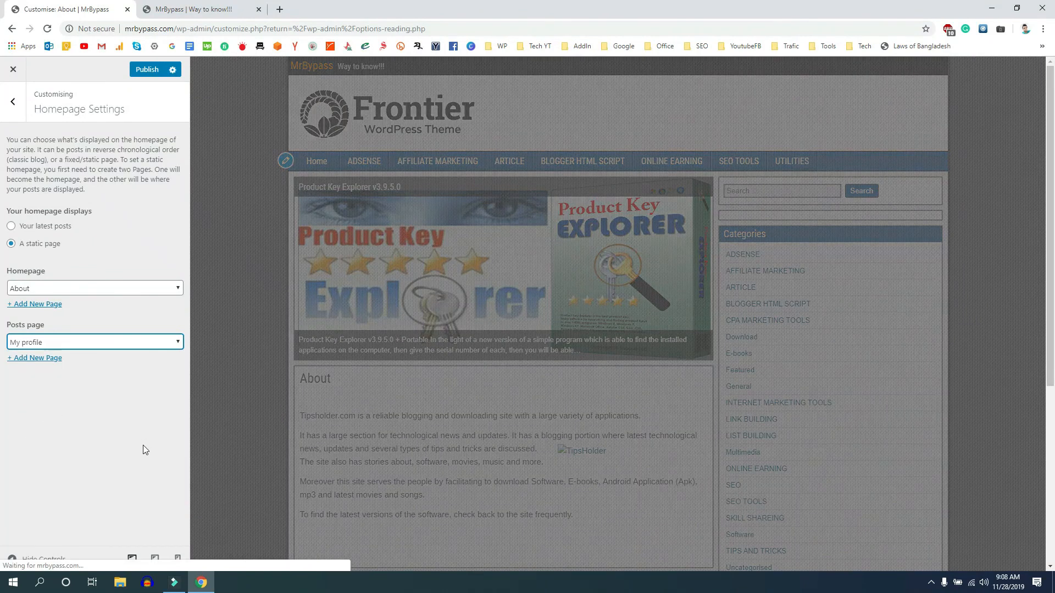
{"action": "left_click", "coordinate": [144, 71]}
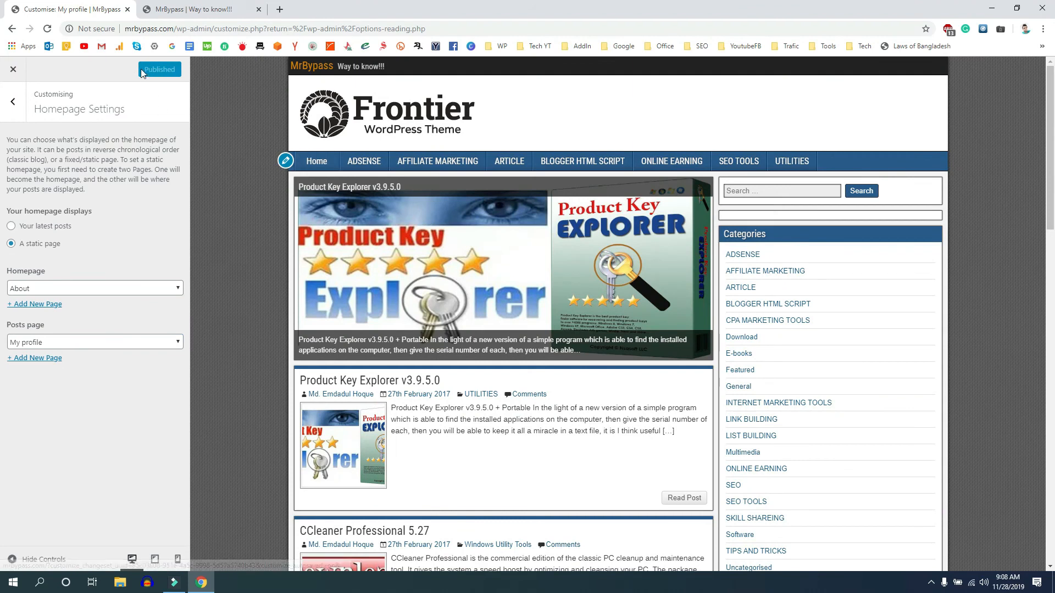
Reload mrbypass.com on the live site and examine the homepage content below the slider.
{"action": "left_click", "coordinate": [200, 10]}
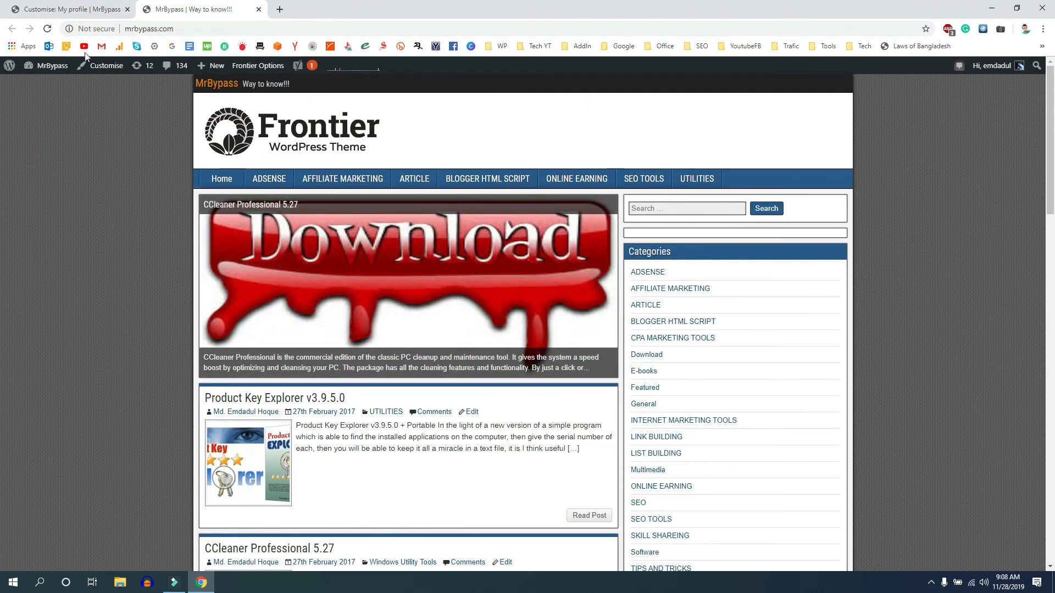
{"action": "left_click", "coordinate": [48, 29]}
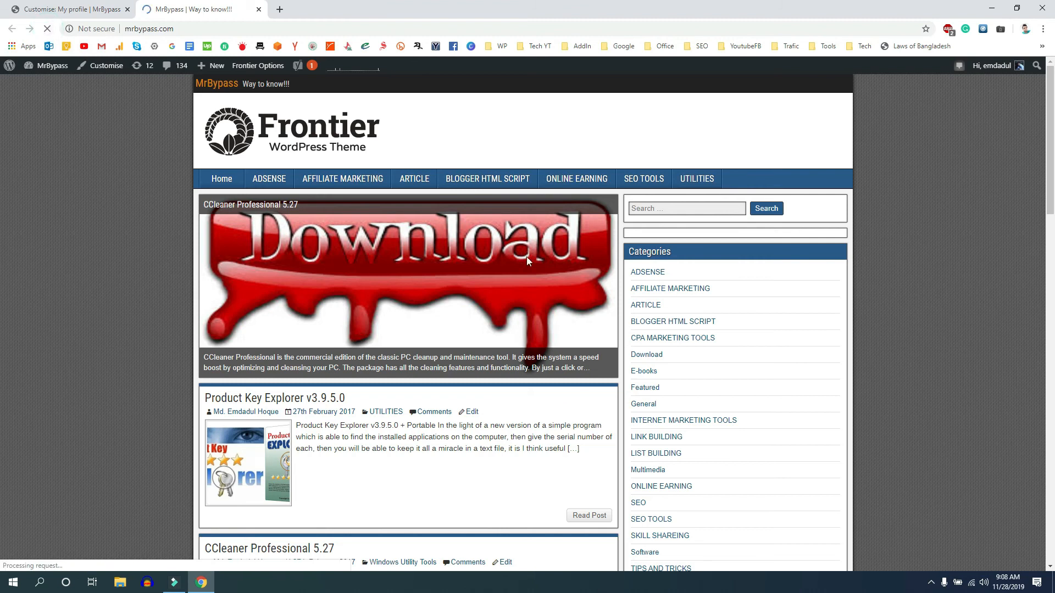
{"action": "scroll", "coordinate": [526, 256], "scroll_direction": "down", "scroll_amount": 1}
{"action": "scroll", "coordinate": [461, 341], "scroll_direction": "down", "scroll_amount": 5}
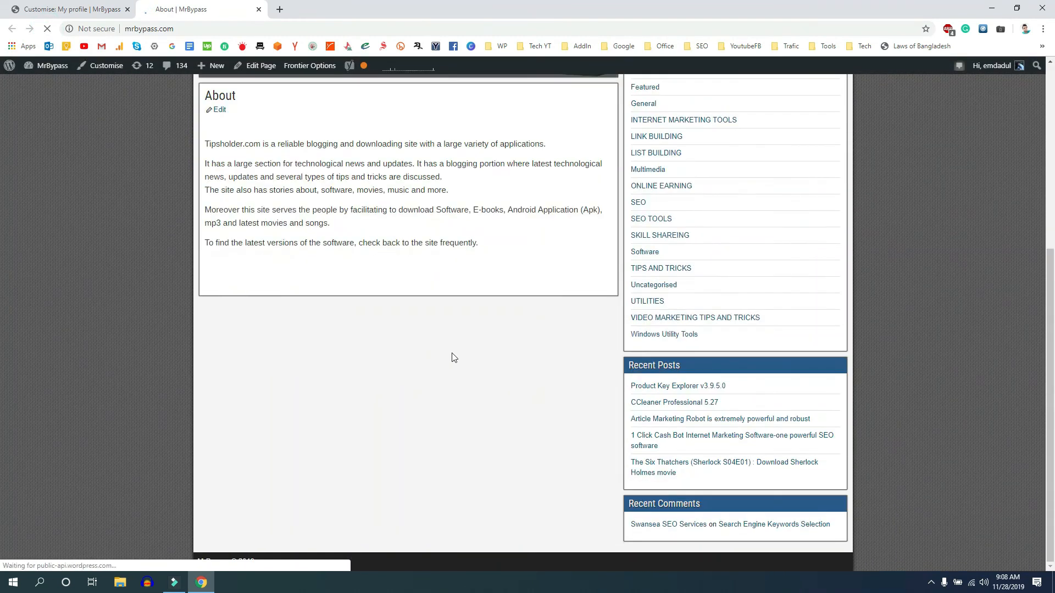
{"action": "scroll", "coordinate": [504, 255], "scroll_direction": "up", "scroll_amount": 2}
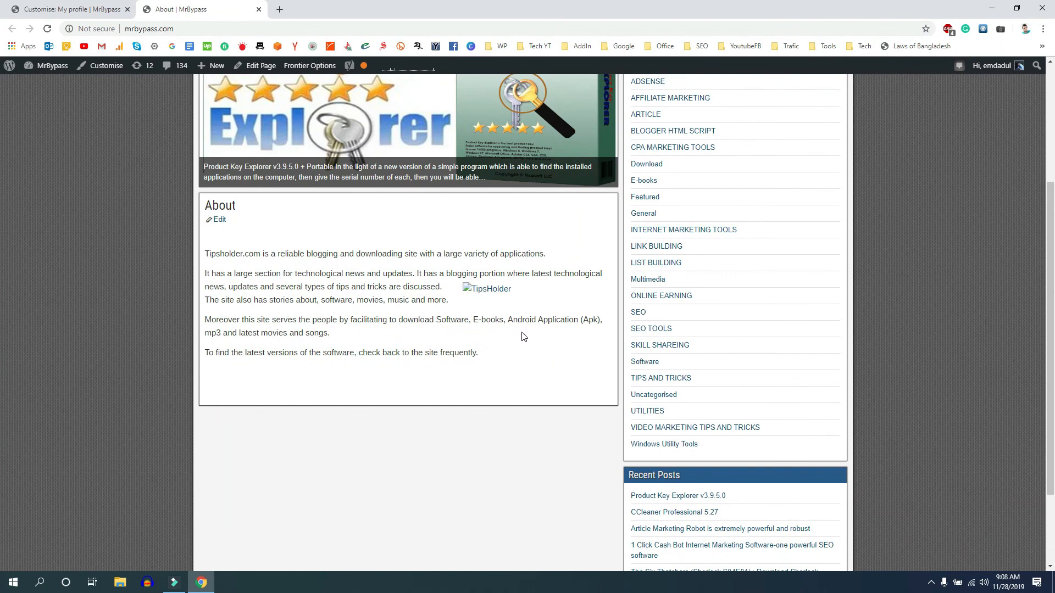
{"action": "scroll", "coordinate": [524, 338], "scroll_direction": "up", "scroll_amount": 4}
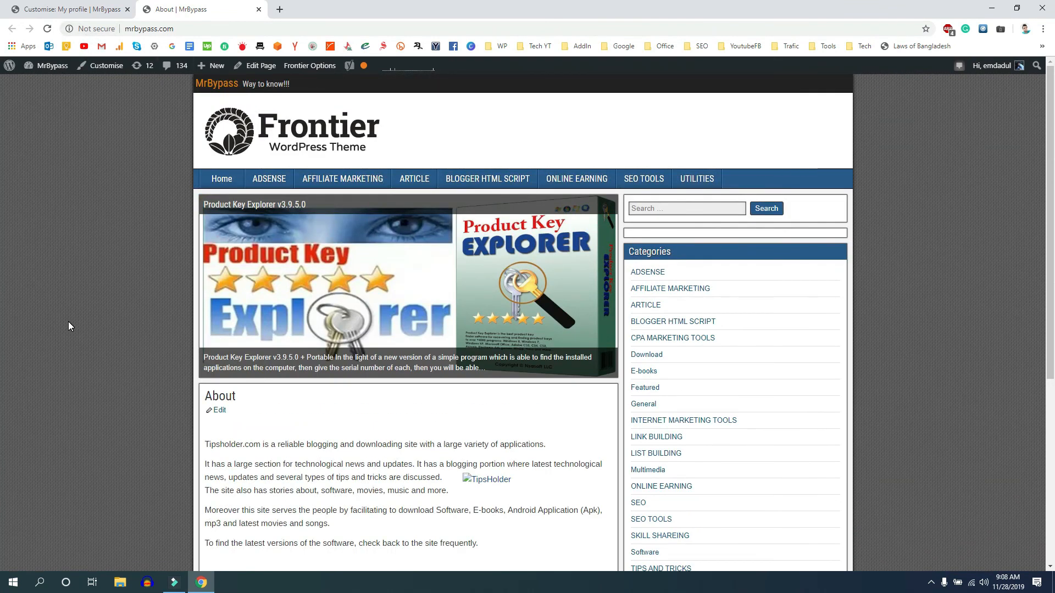